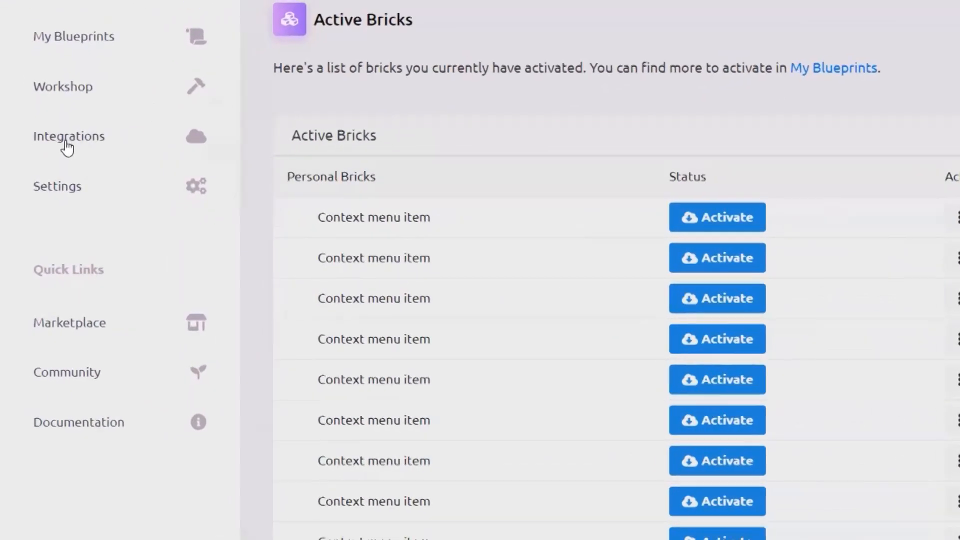
Go to the PixieBrix integrations, start adding an integration and browse the list of available services
click(44, 209)
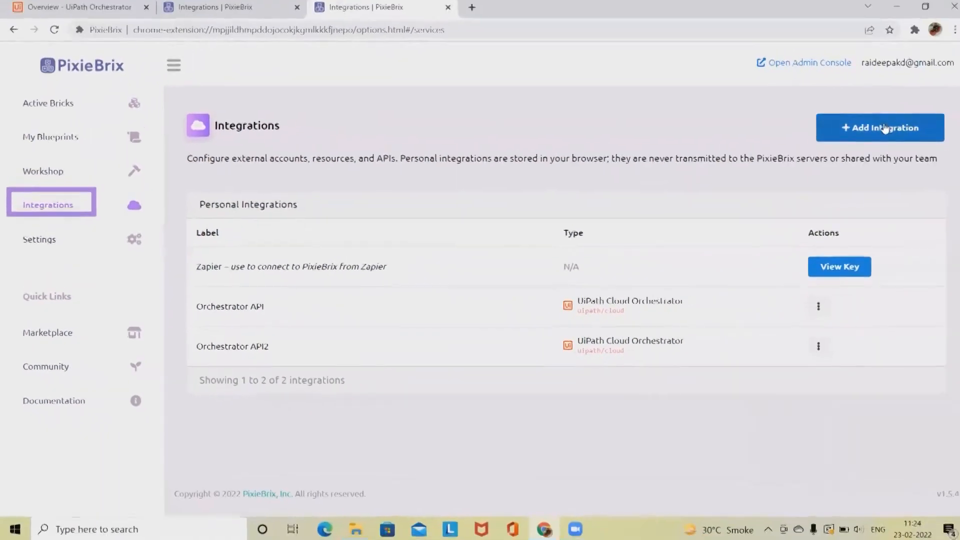
click(892, 126)
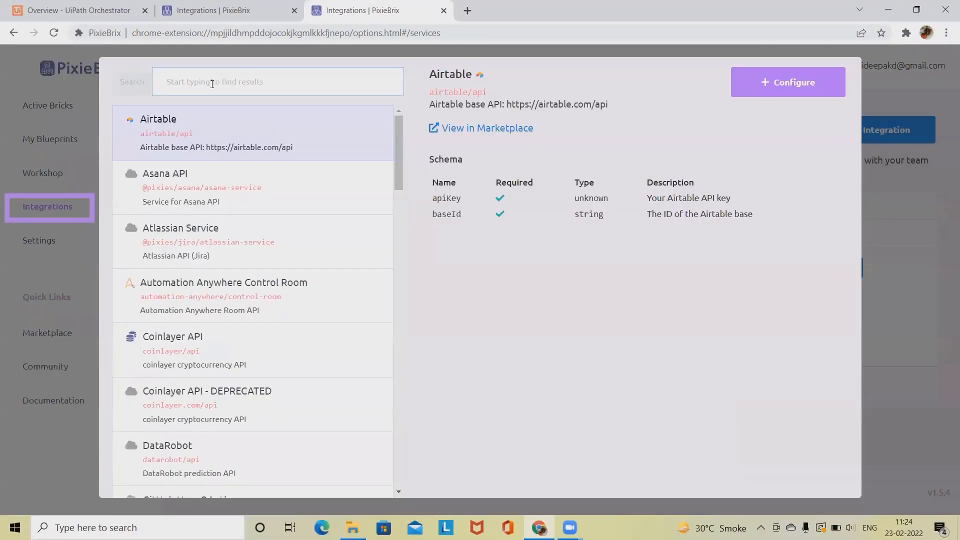
click(213, 83)
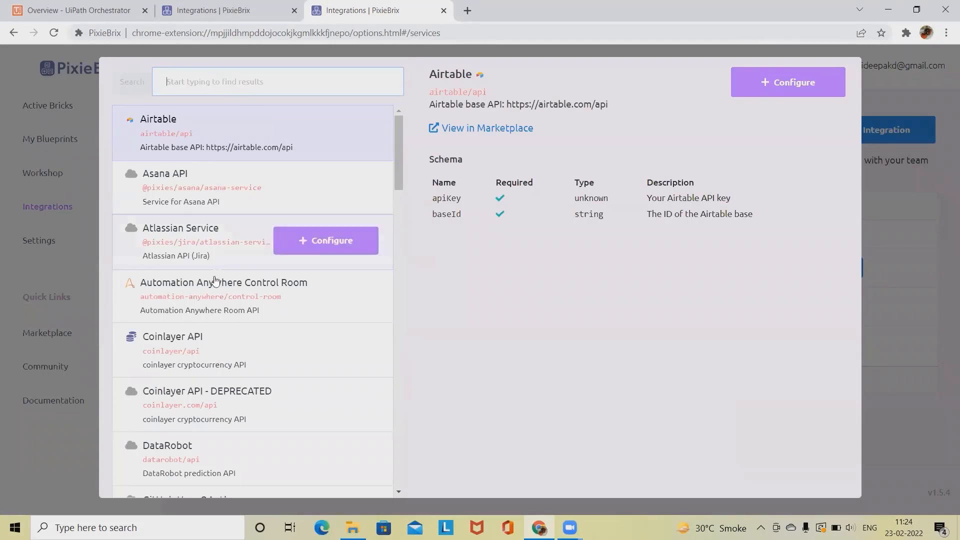
scroll(216, 302, down, 10)
scroll(219, 306, down, 3)
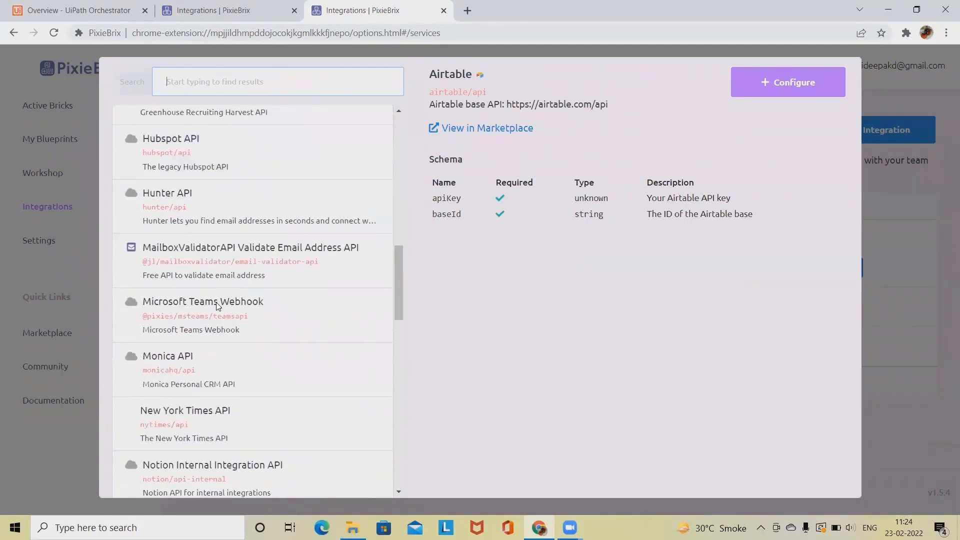
scroll(218, 306, up, 12)
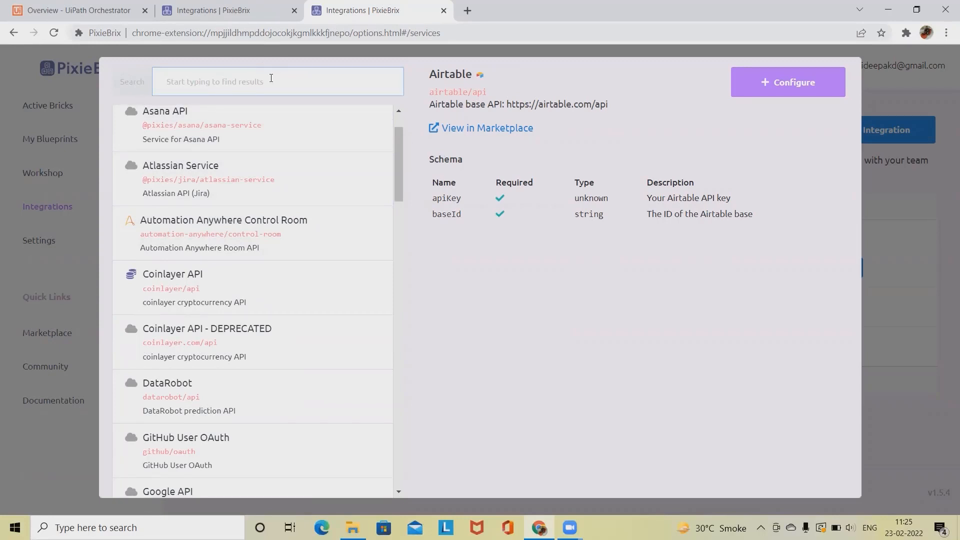
Search the available services for uipath and open the configuration form for UiPath Cloud Orchestrator
text(a)
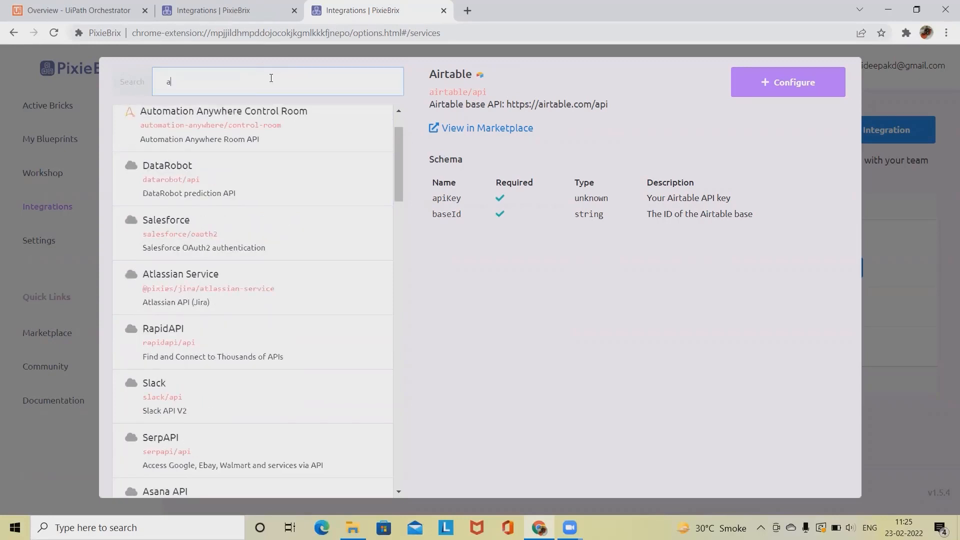
key(BackSpace)
text(ui)
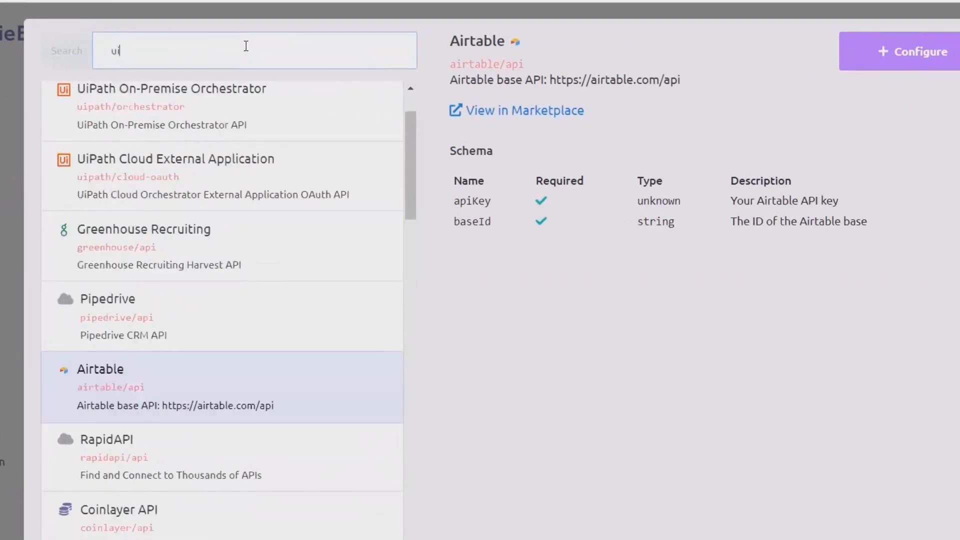
text(path)
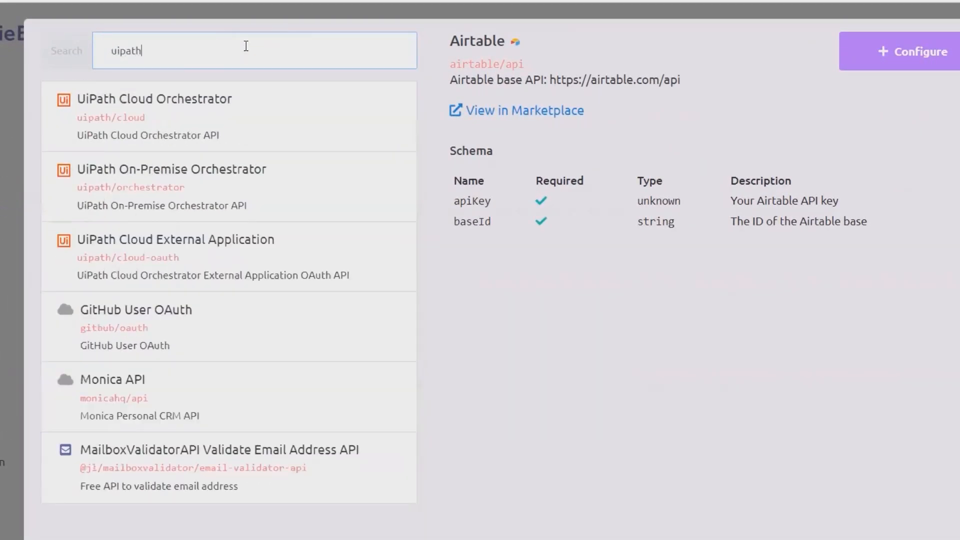
mouse_move(191, 126)
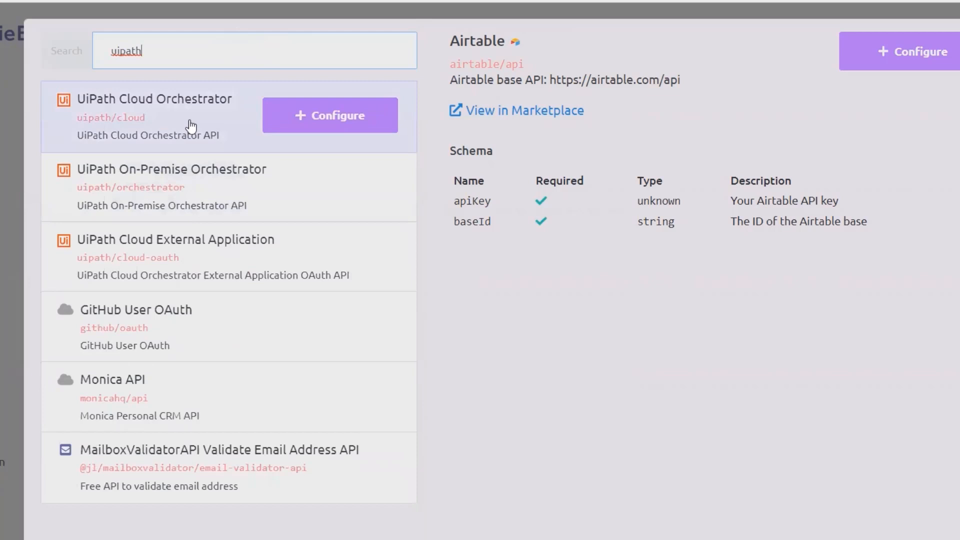
click(349, 116)
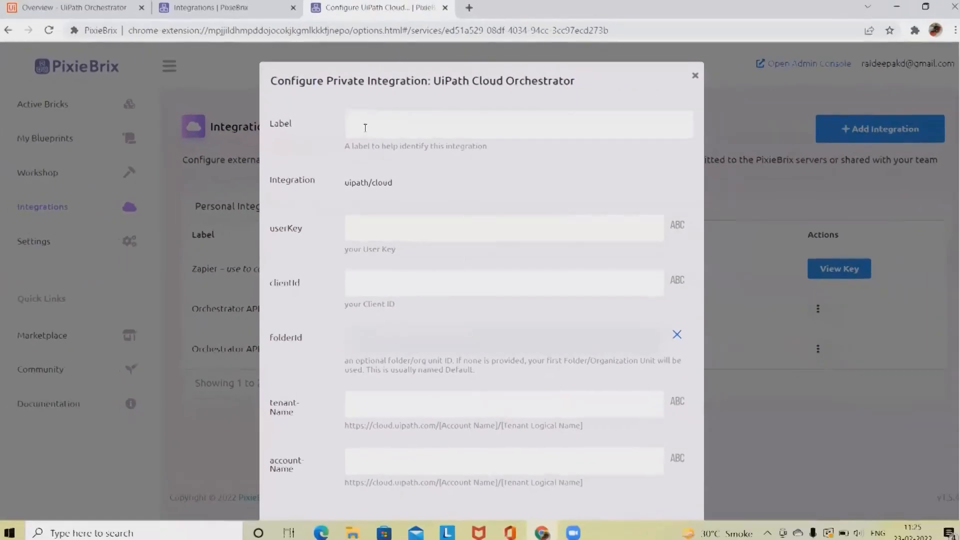
Go through the integration form's label, userKey, clientId, folderId, tenant name and account name fields
click(540, 110)
click(503, 172)
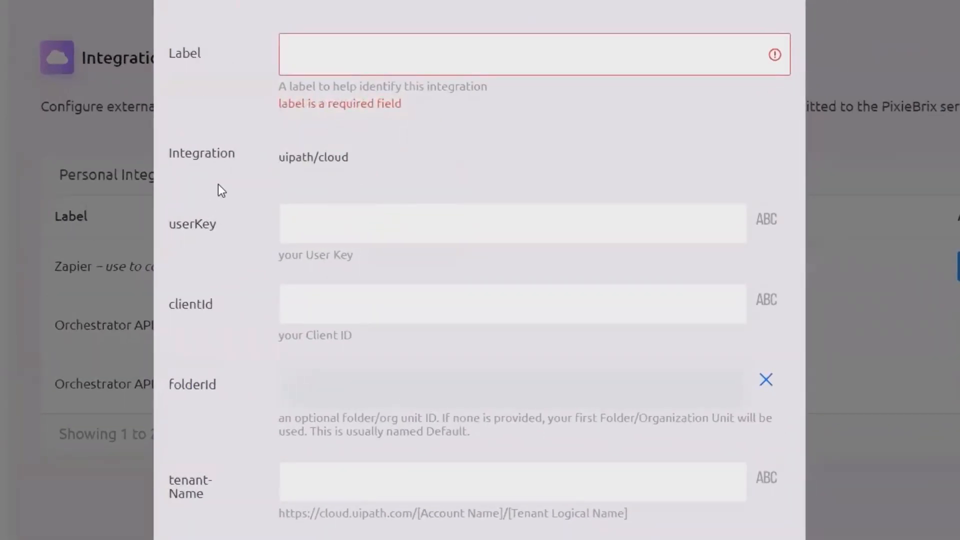
click(359, 224)
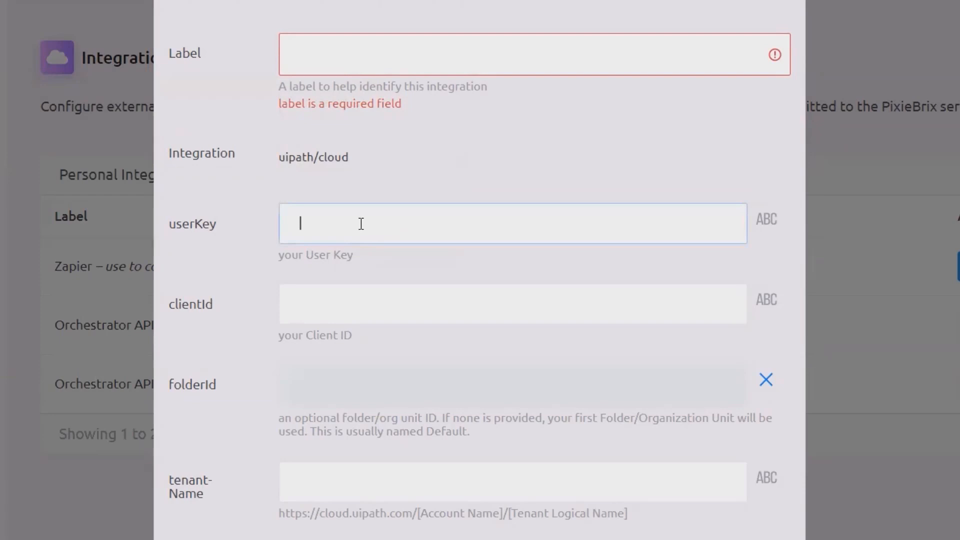
click(360, 302)
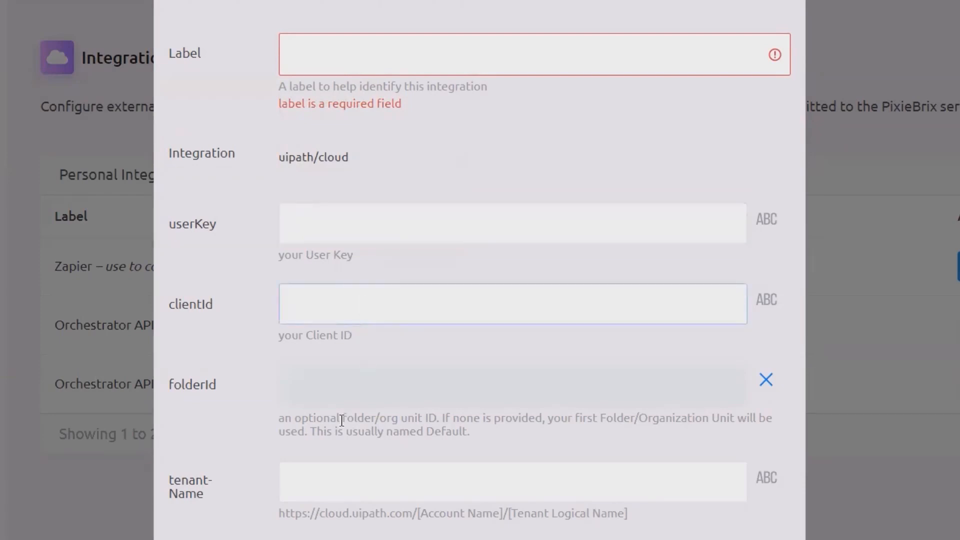
click(360, 393)
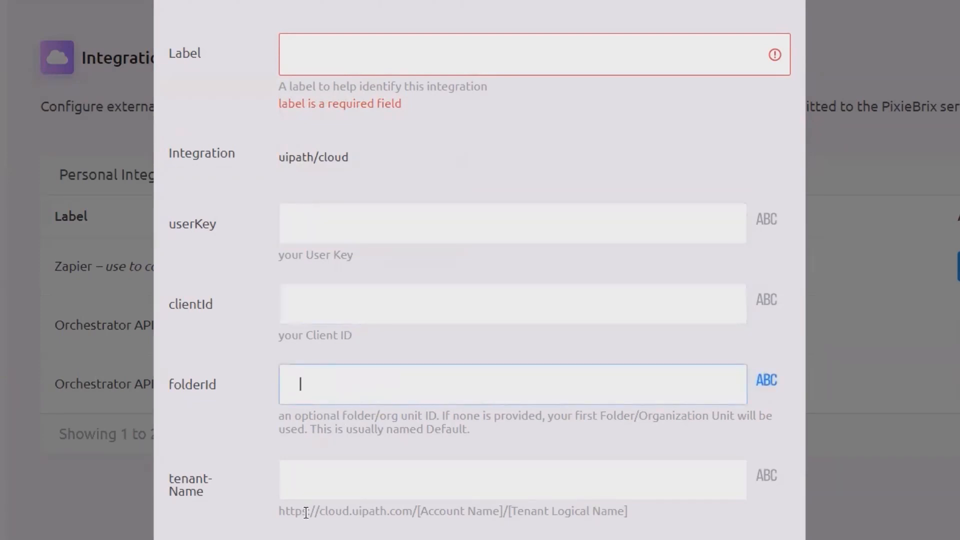
scroll(324, 477, down, 2)
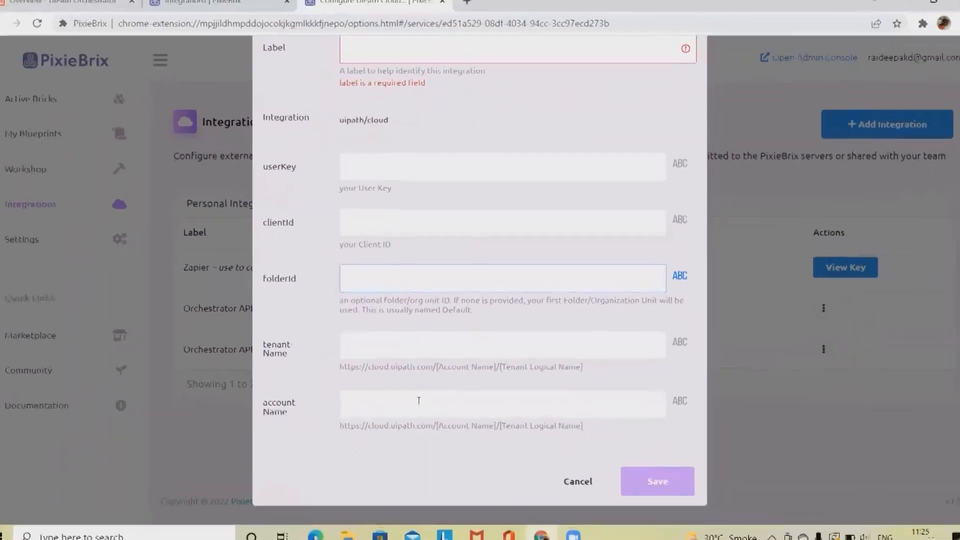
click(419, 401)
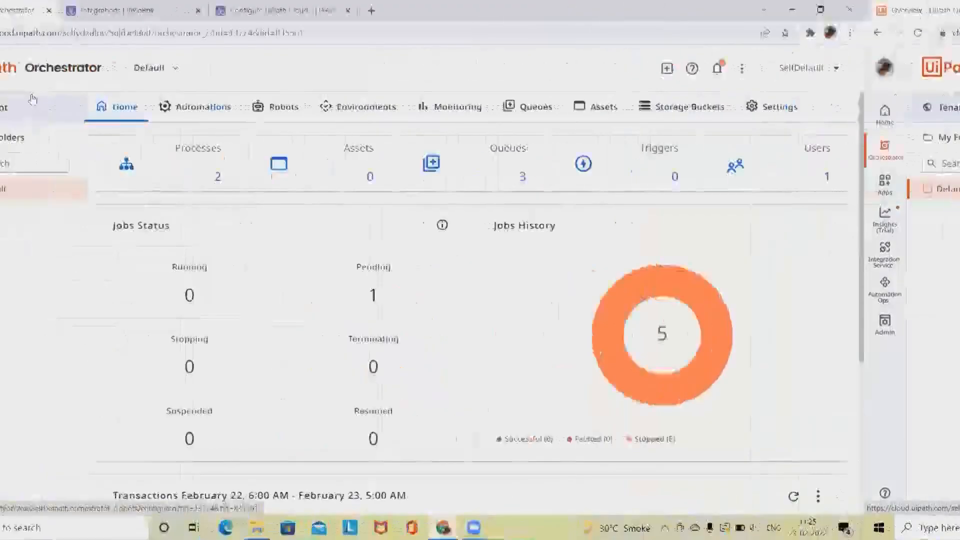
Compare the integration form with the UiPath Orchestrator page's web address, and close the form without saving
click(355, 20)
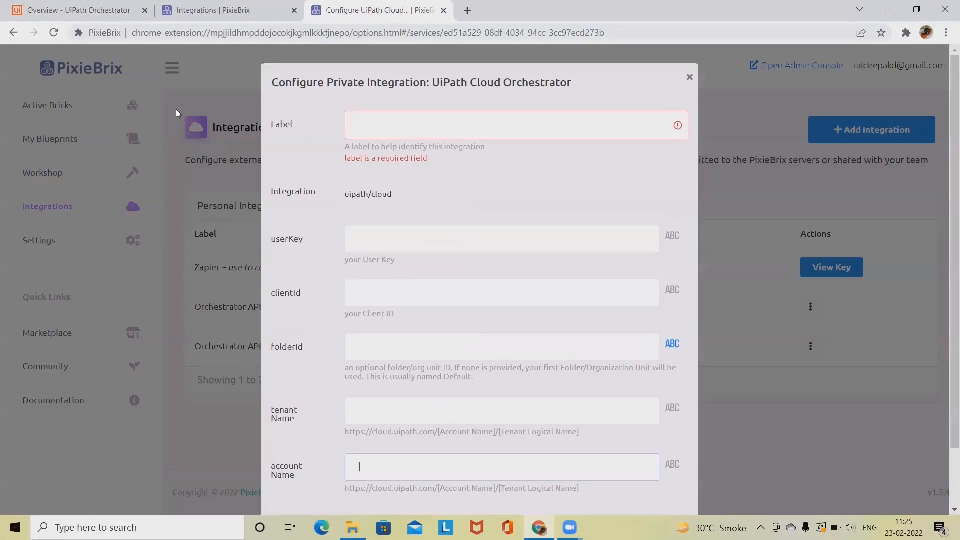
click(121, 13)
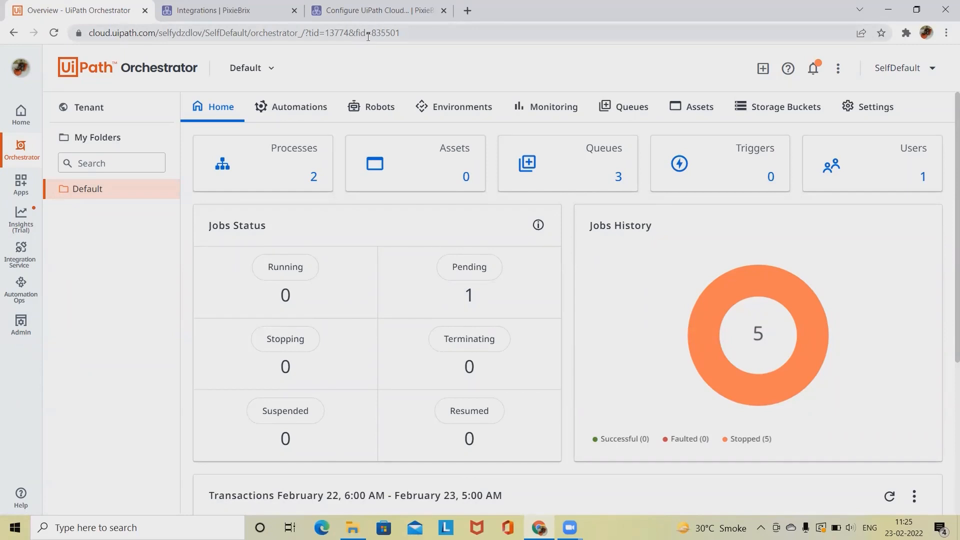
click(350, 11)
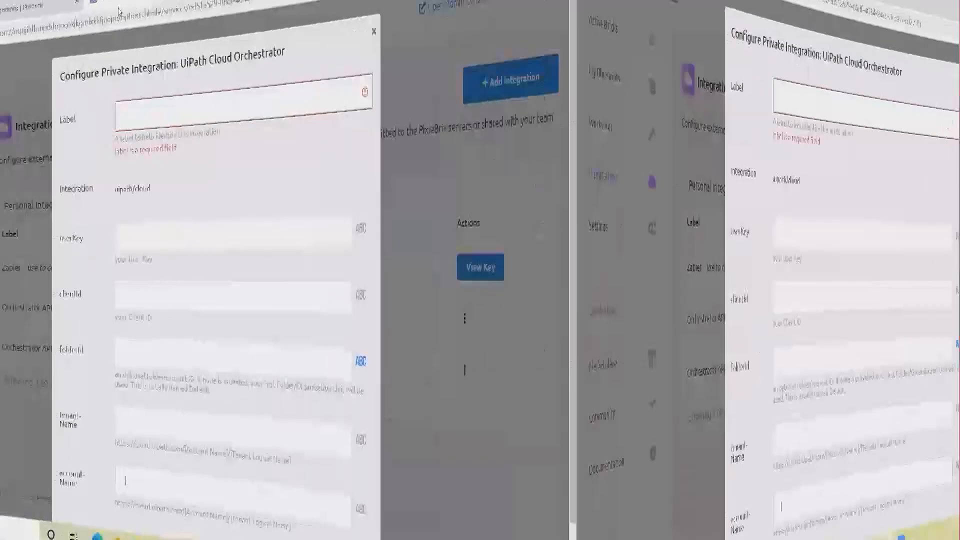
scroll(679, 443, down, 2)
scroll(696, 165, up, 2)
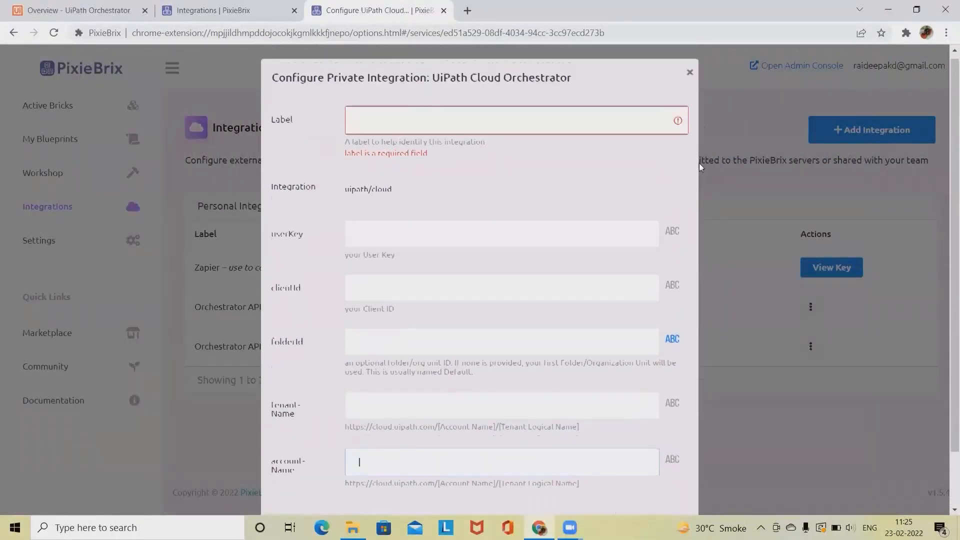
click(689, 75)
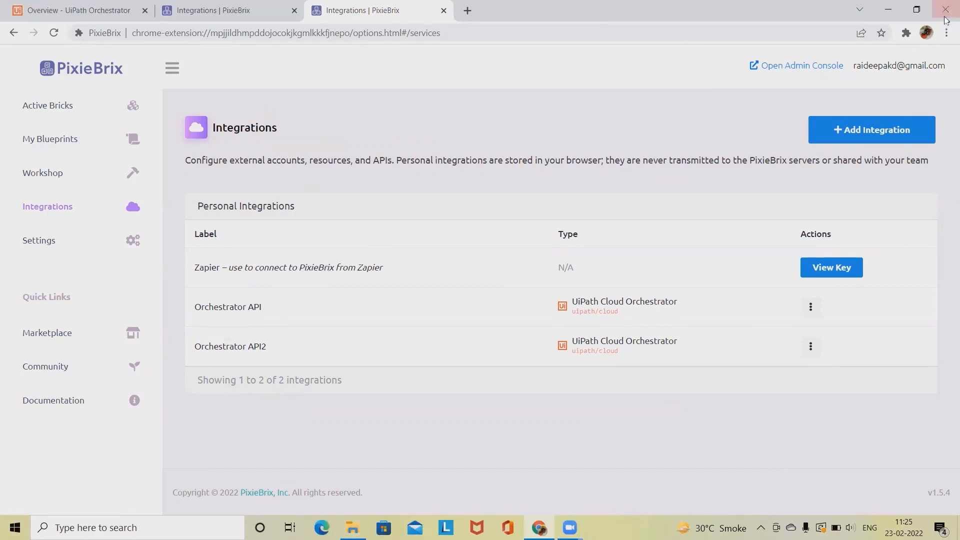
Open the browser's extension management page and examine its navigation options and the installed extensions
click(907, 33)
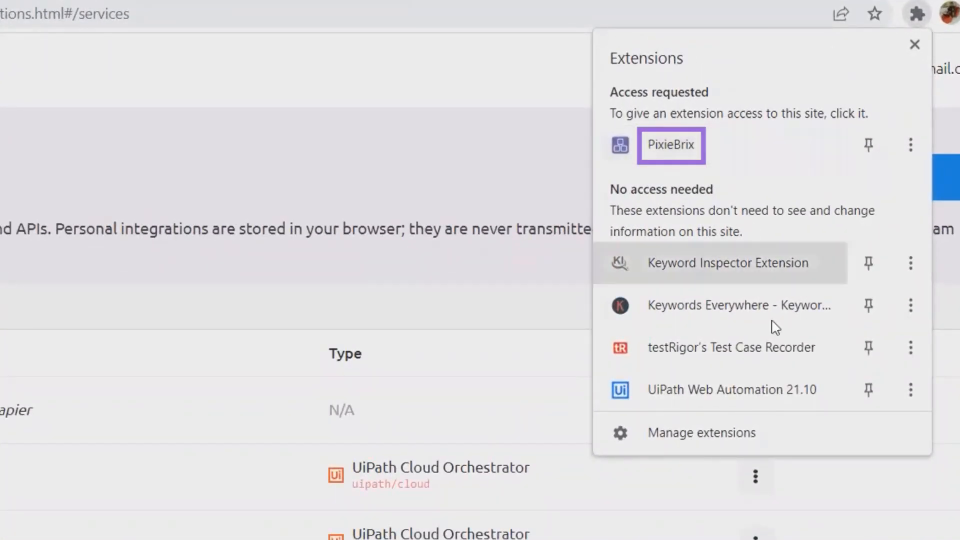
click(723, 436)
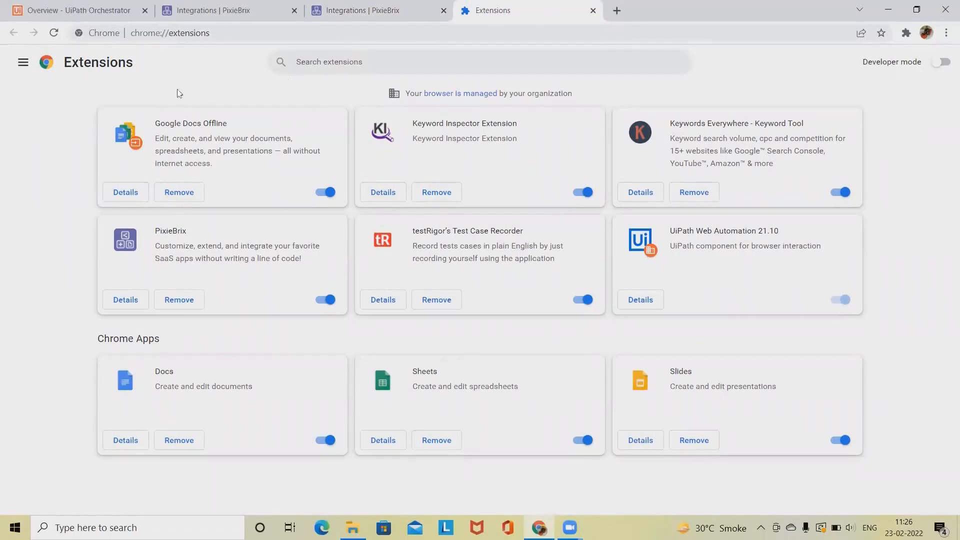
click(23, 62)
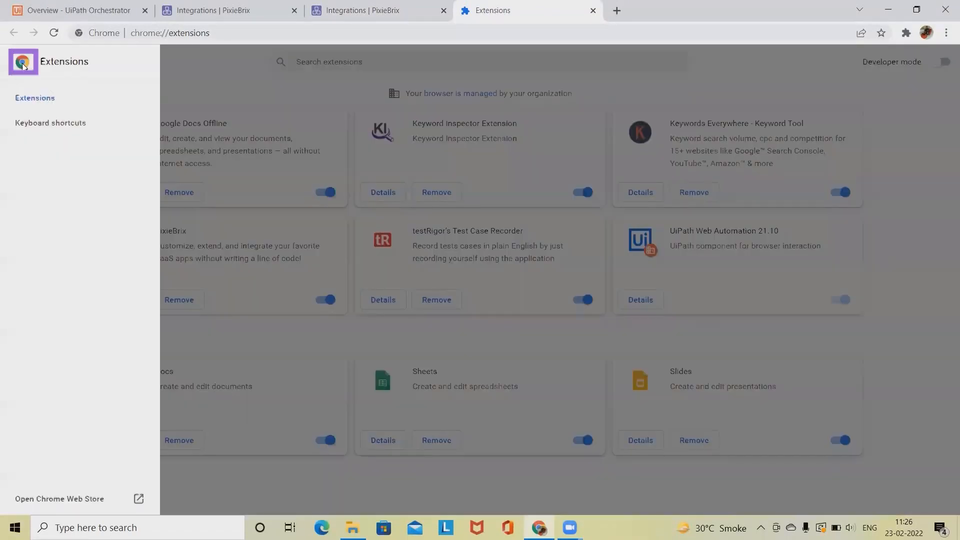
click(252, 94)
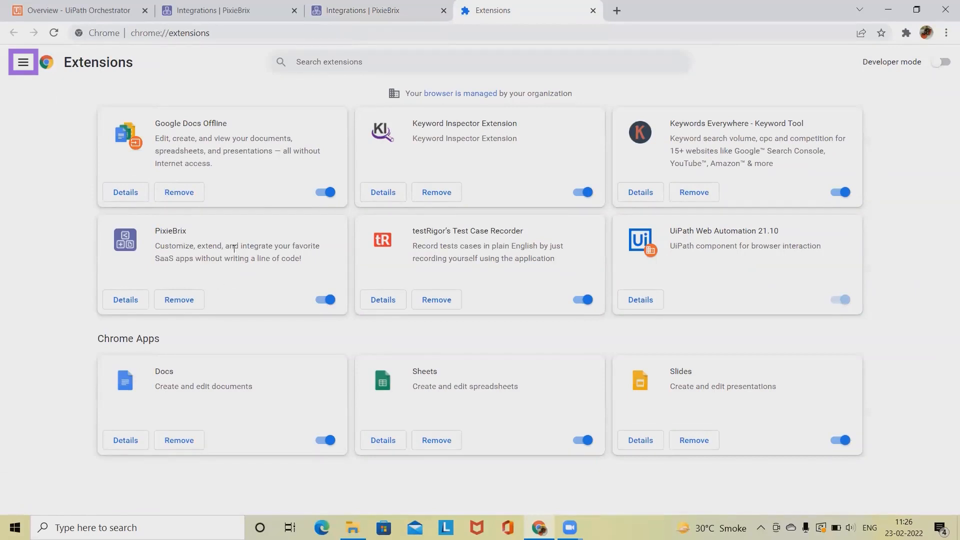
Return to PixieBrix and review the whole list of active bricks
click(211, 8)
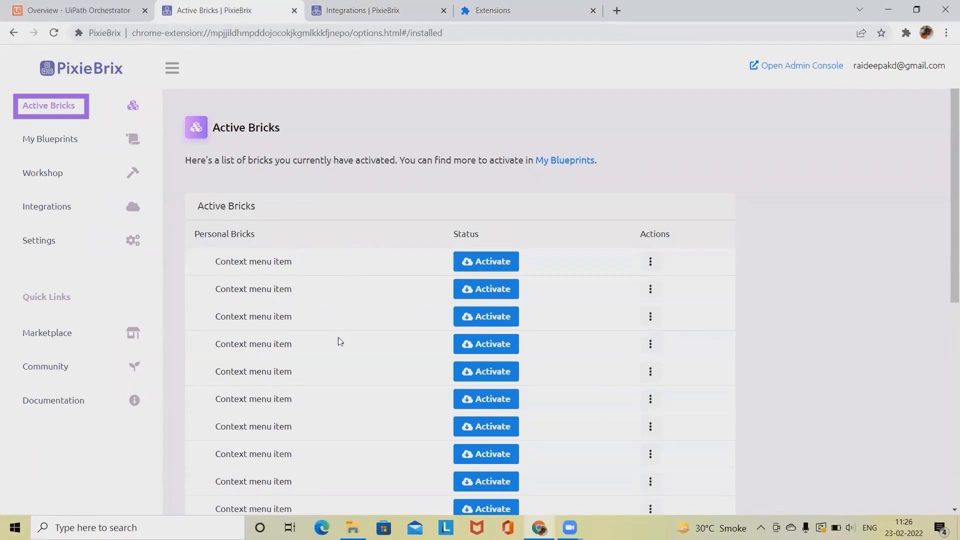
scroll(340, 341, down, 10)
scroll(343, 370, up, 12)
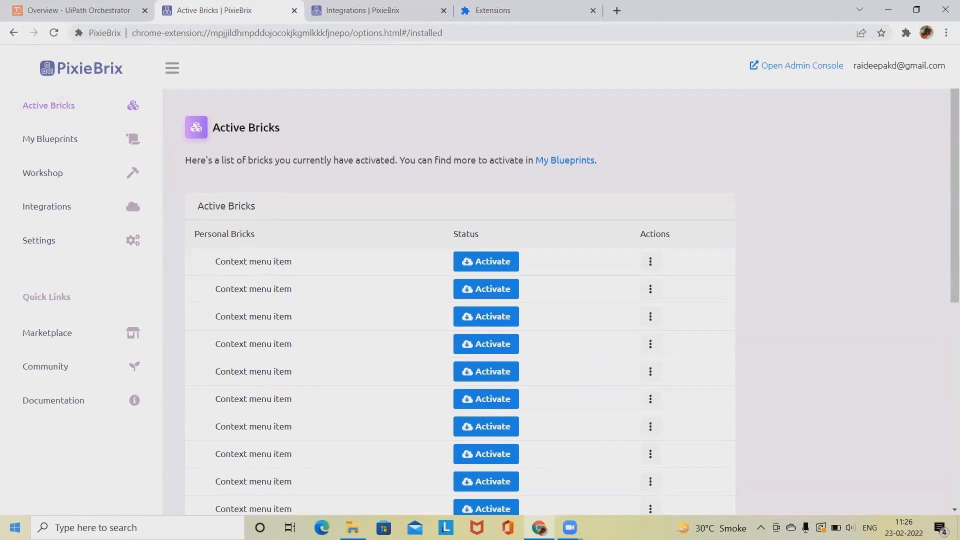
Switch to UiPath Studio, open Main.xaml in the TestQueue project and open its Read Range activity for inspection
click(15, 528)
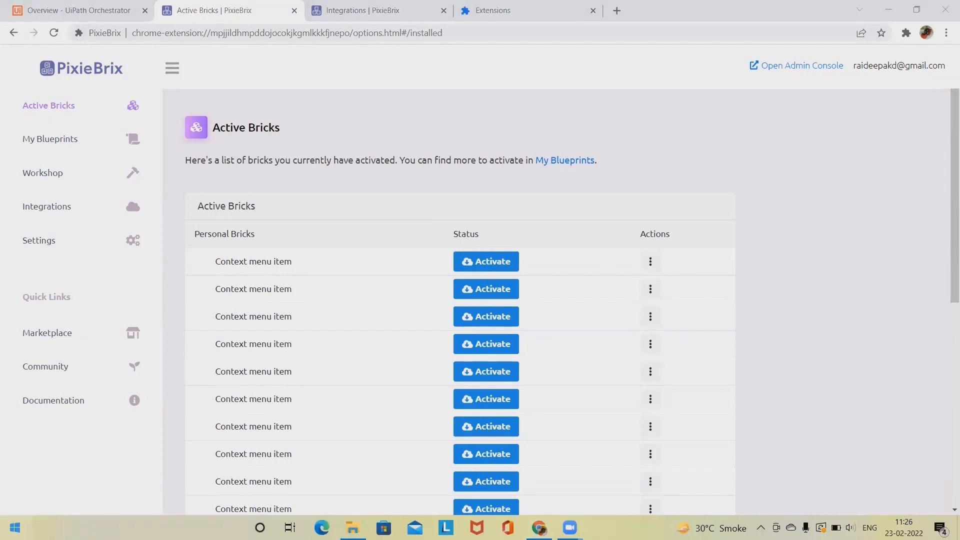
text(ui)
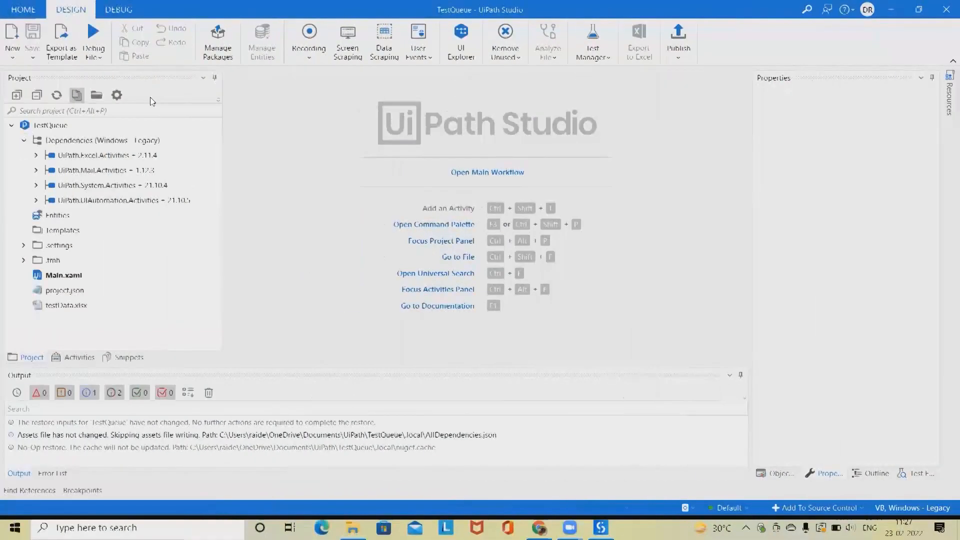
click(458, 256)
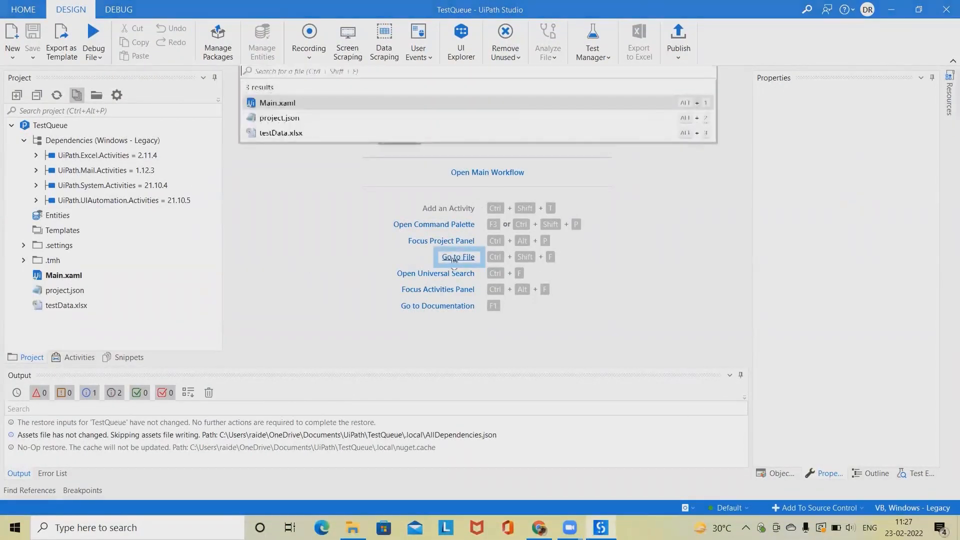
click(295, 107)
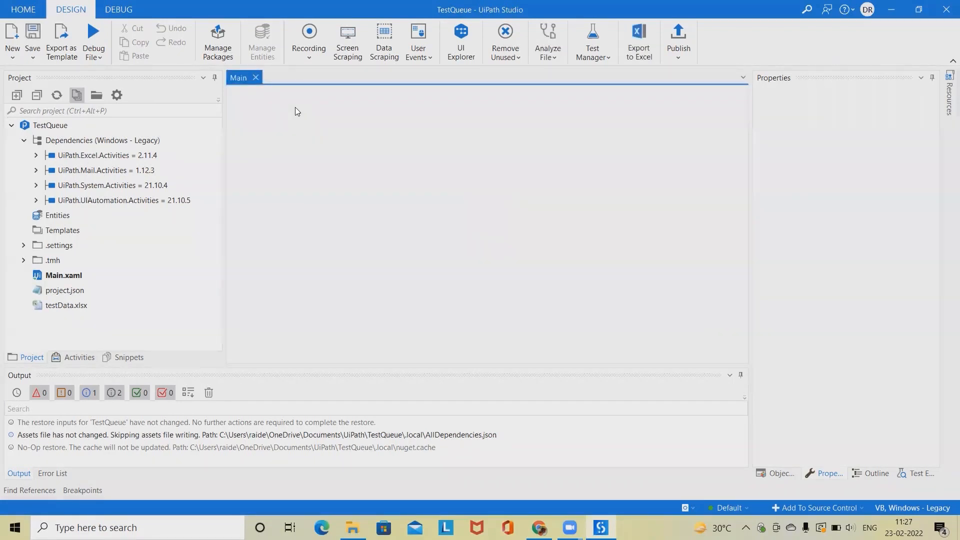
click(458, 235)
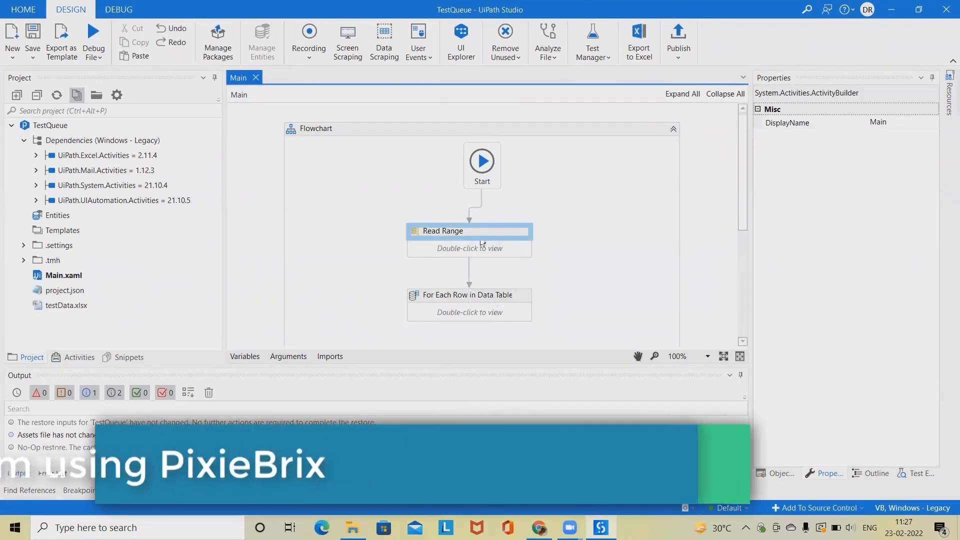
double_click(465, 234)
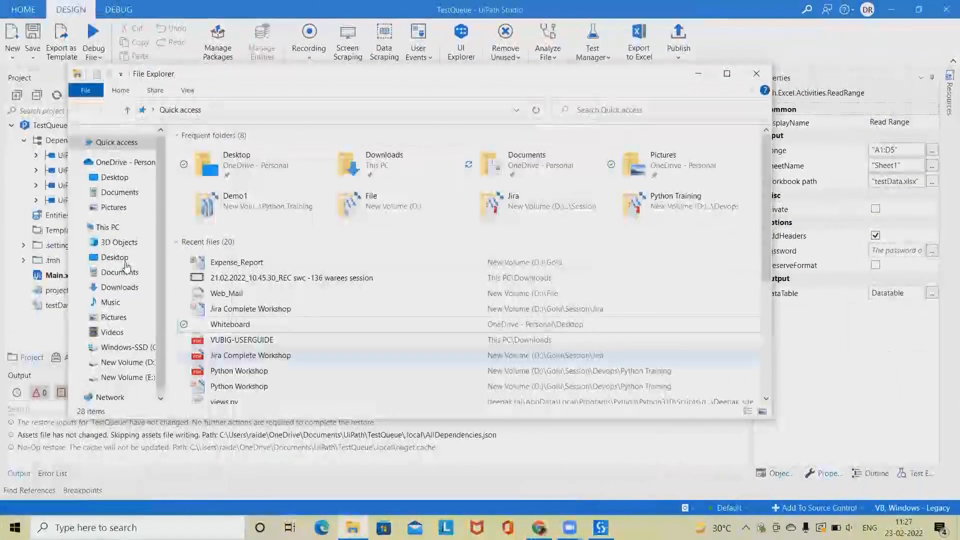
In File Explorer, open the TestQueue project folder inside the UiPath folder under Documents
click(120, 192)
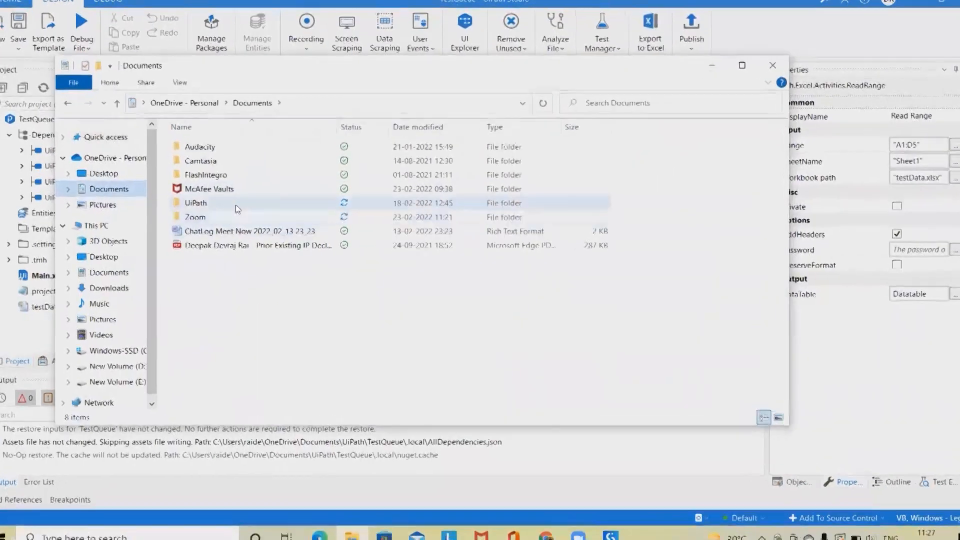
double_click(235, 205)
double_click(165, 295)
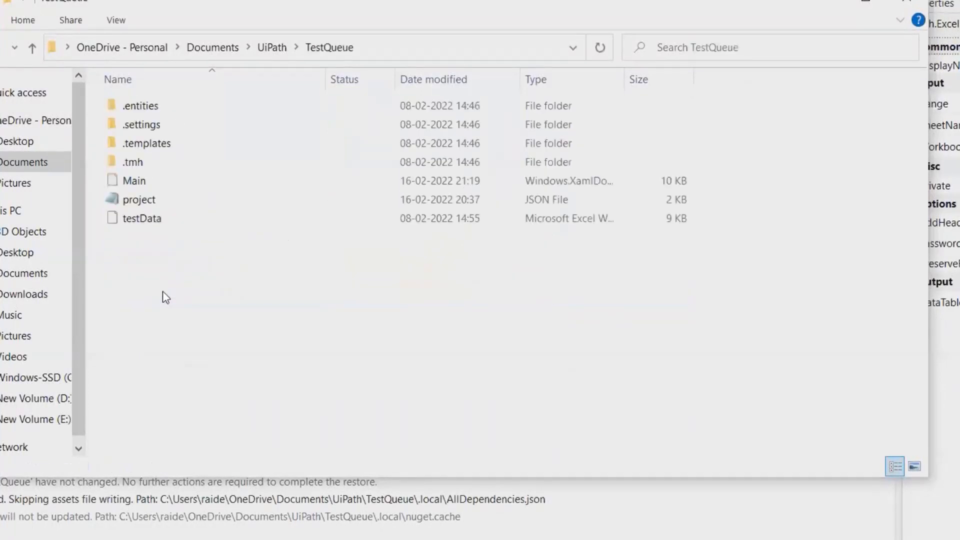
Check the testData workbook, and in UiPath Studio open For Each Row in Data Table to inspect its Add Queue Item activity
click(154, 226)
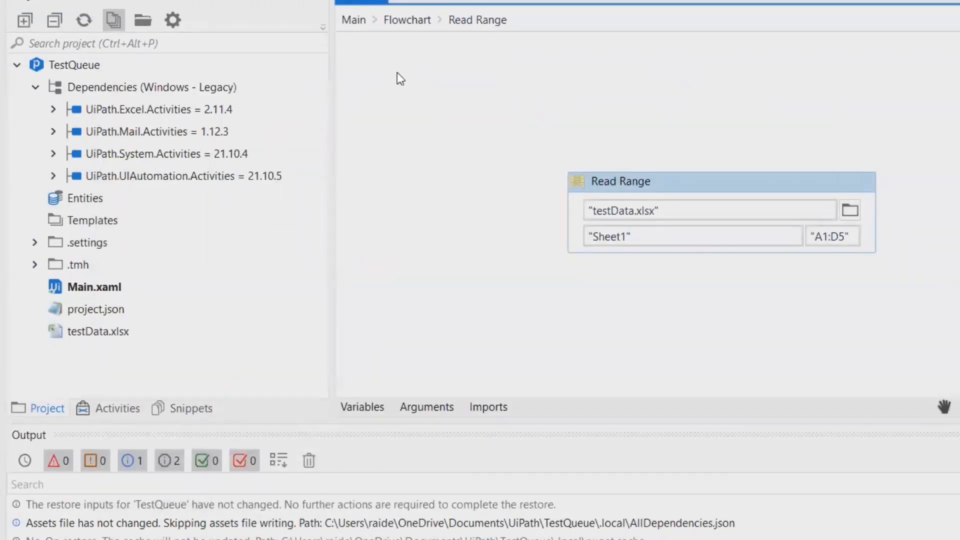
click(354, 20)
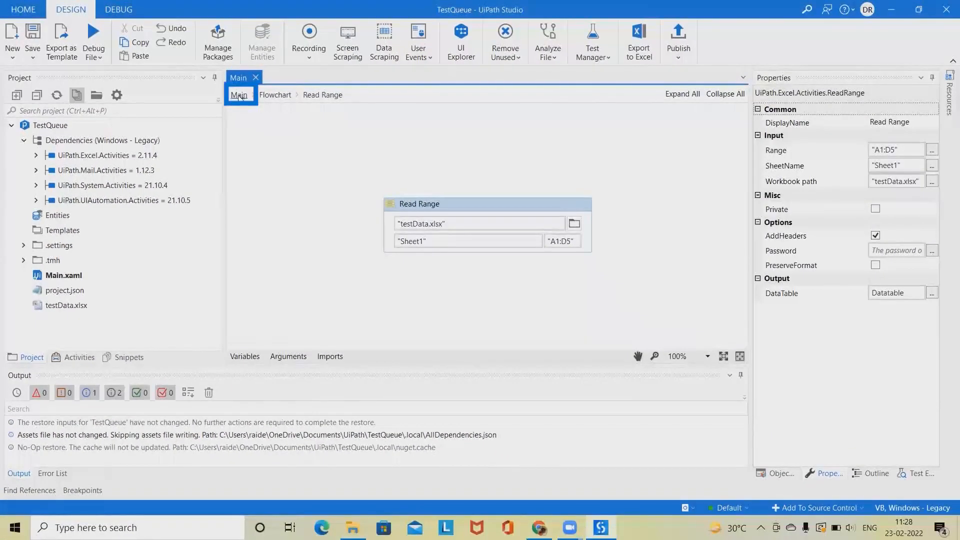
click(483, 303)
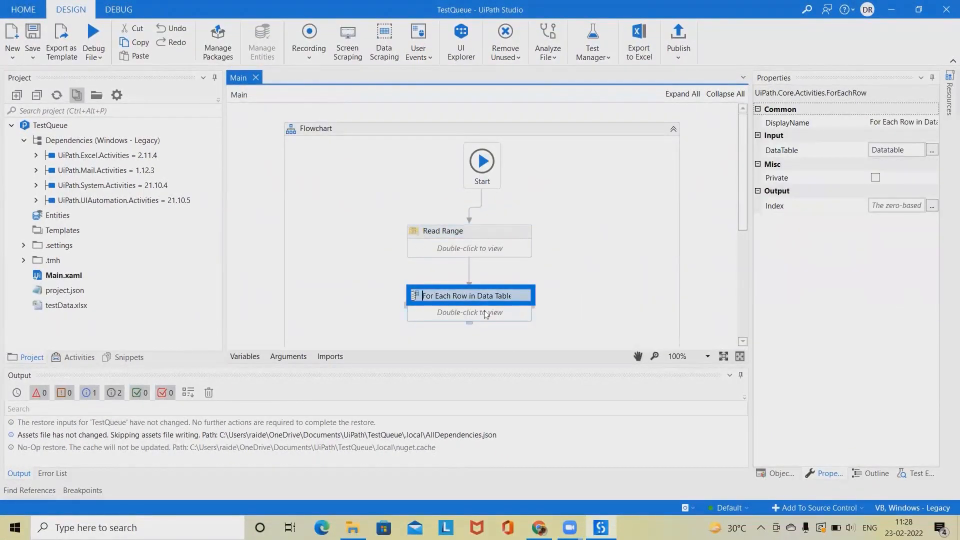
double_click(487, 308)
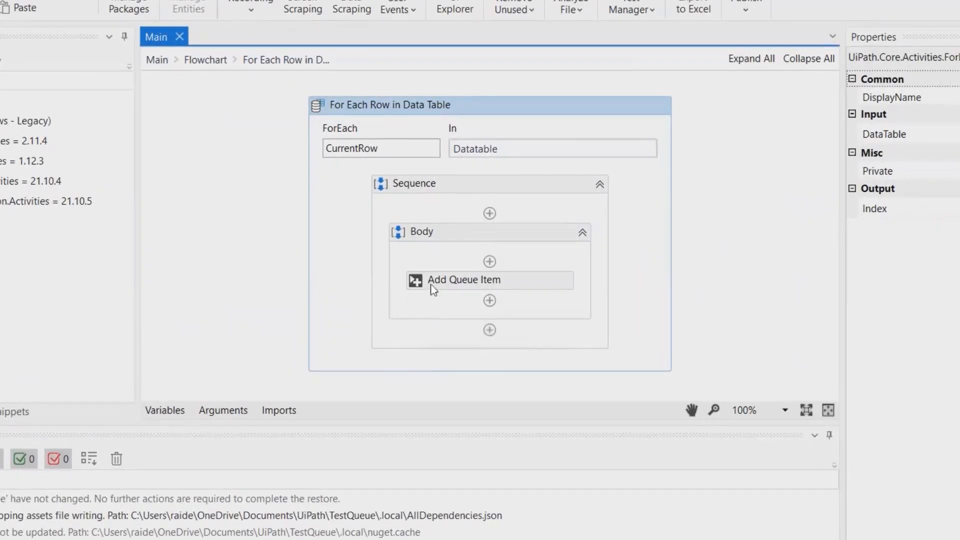
click(466, 283)
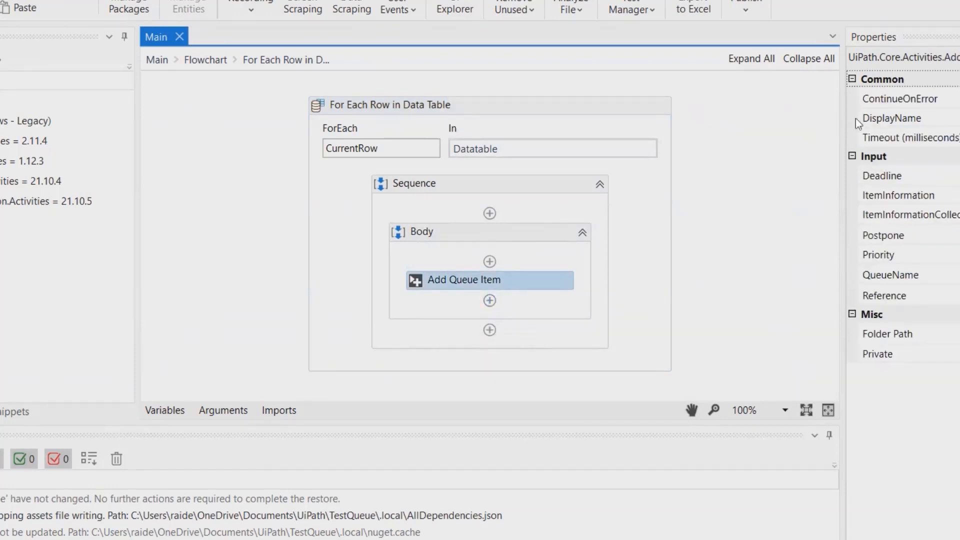
Switch to UiPath Orchestrator in the browser, look at the Tenant level, and open the Default folder's queue list
click(752, 14)
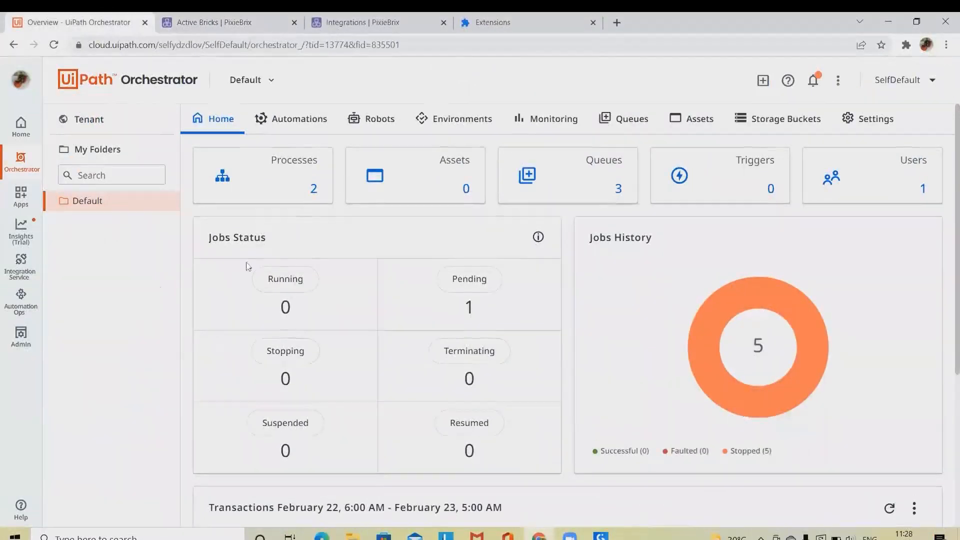
click(82, 120)
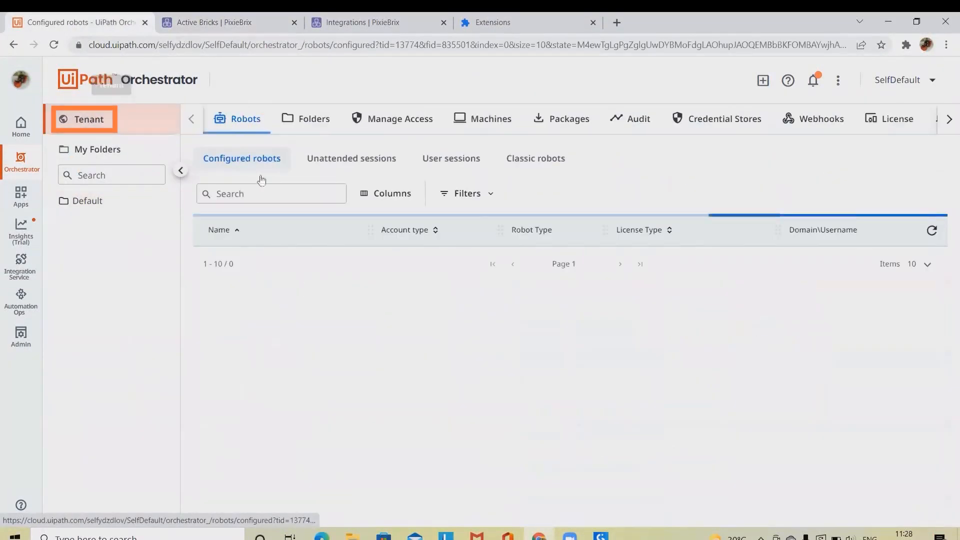
click(105, 201)
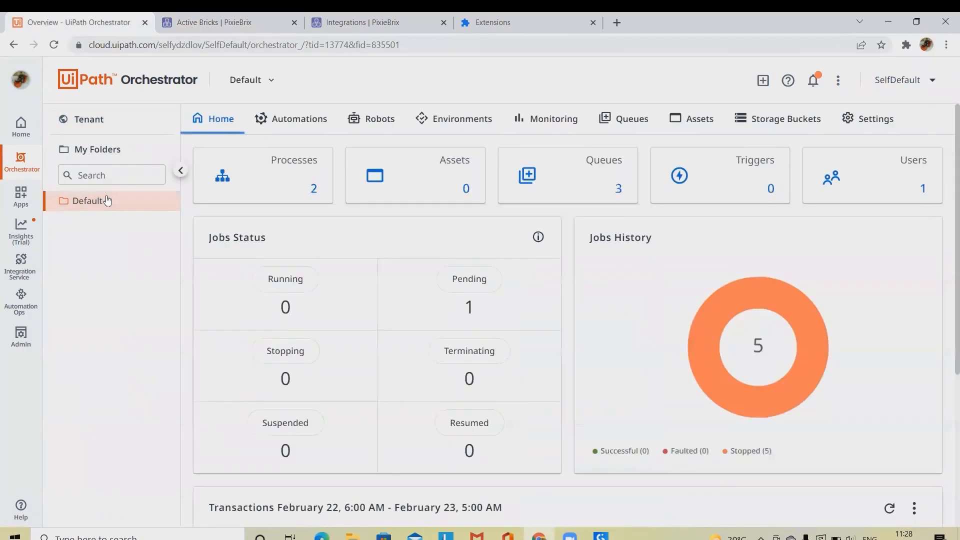
click(629, 118)
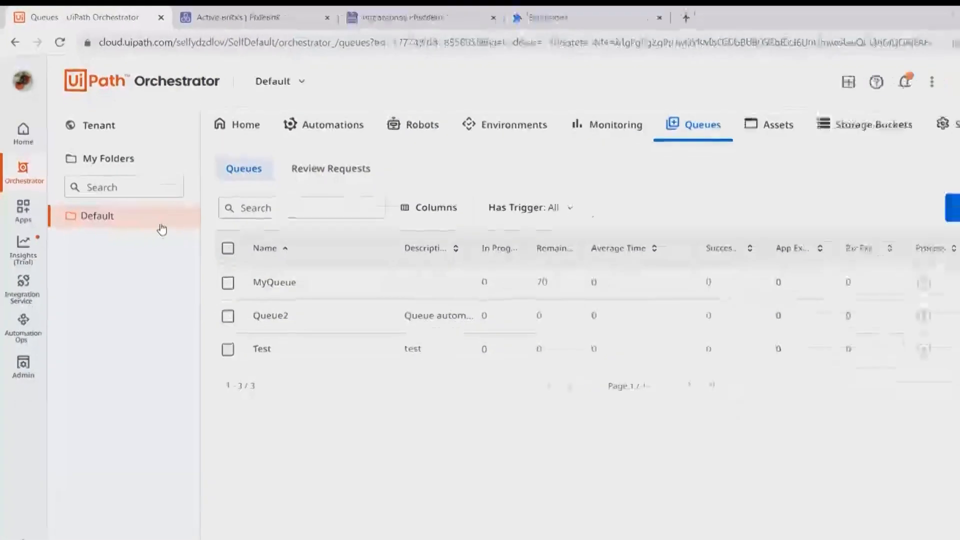
Reload the queue list, check the TestQueue run output in UiPath Studio, and return to Orchestrator
click(54, 32)
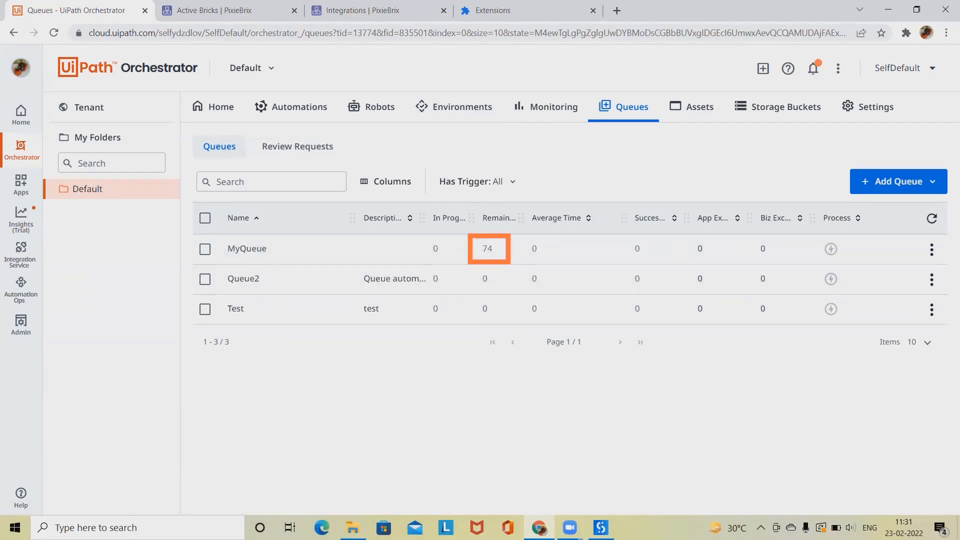
click(602, 528)
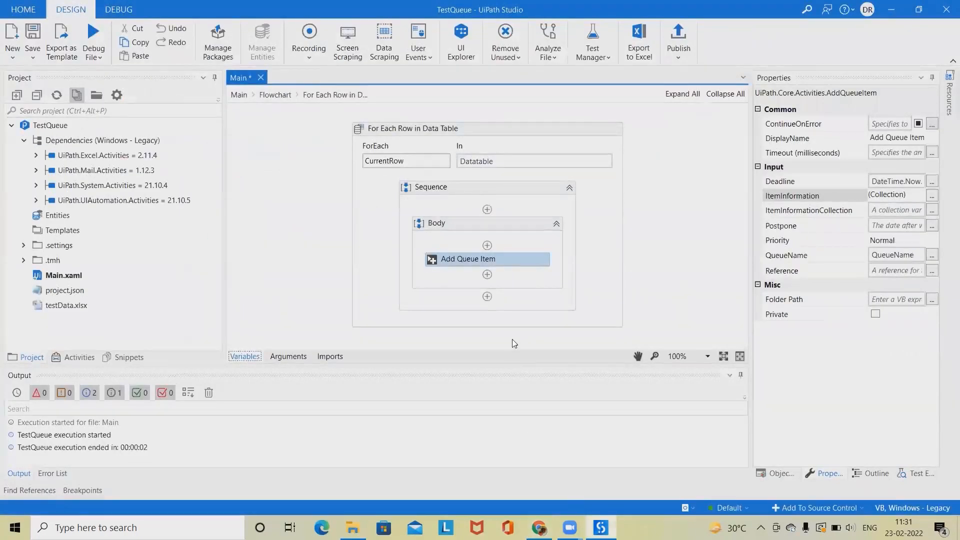
click(892, 9)
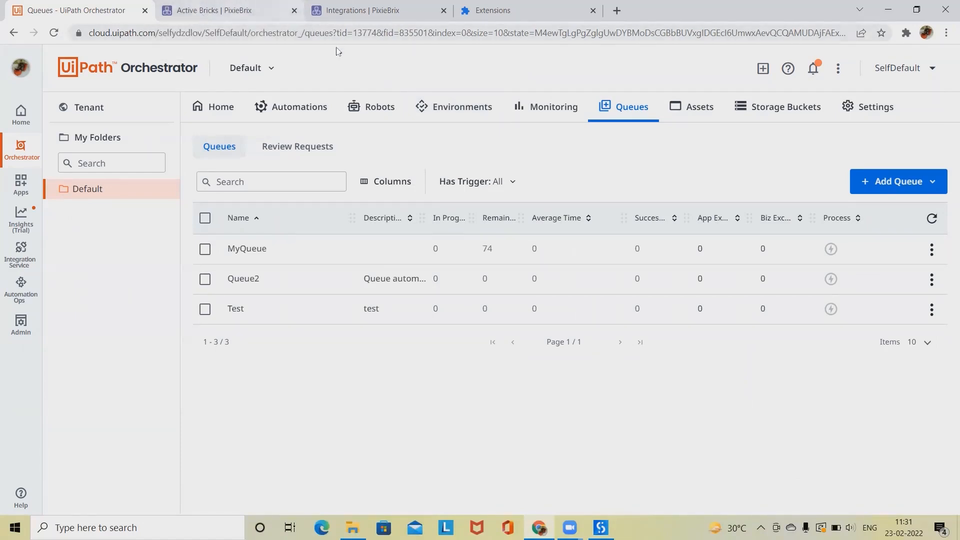
Open the PixieBrix page editor in the developer tools on the Queues page, and view PixieBrix's Integrations page
right_click(375, 69)
click(433, 276)
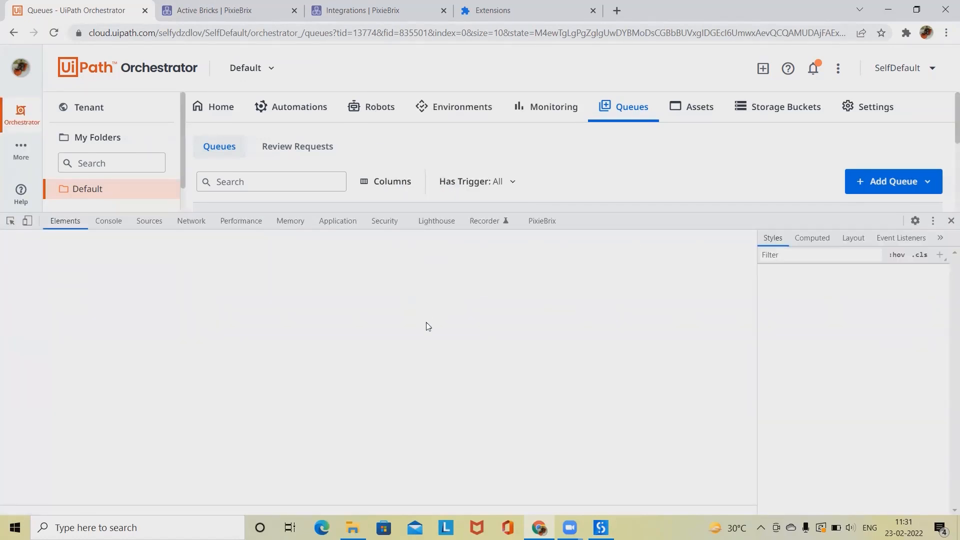
click(542, 222)
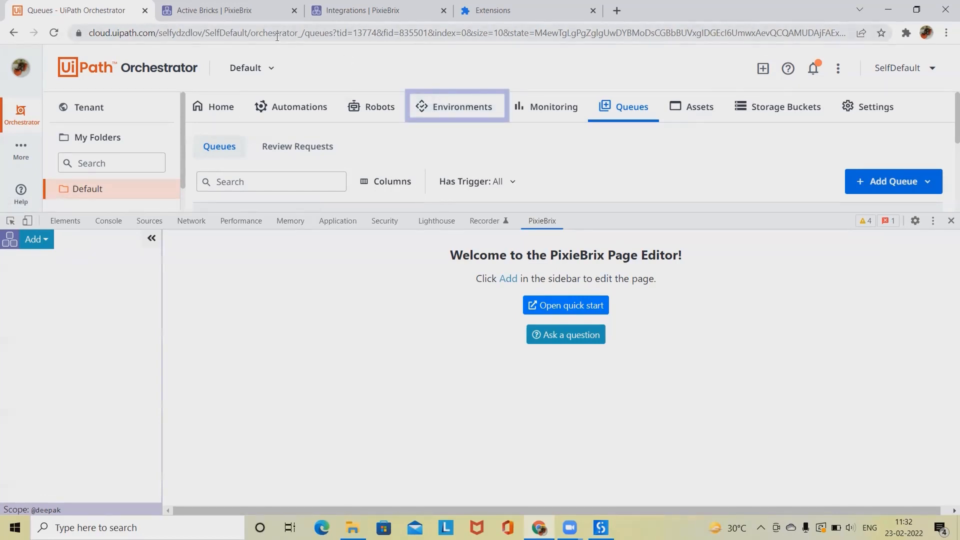
click(231, 12)
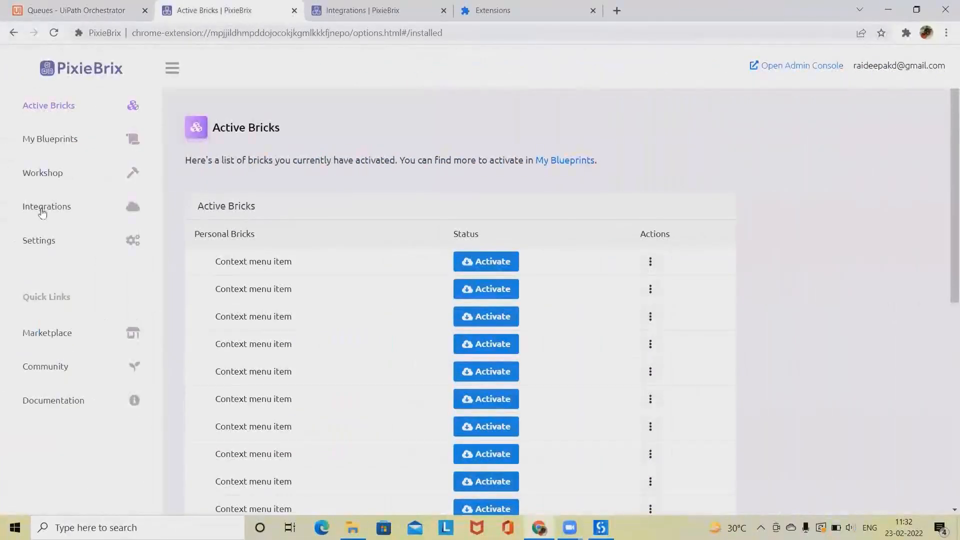
click(43, 212)
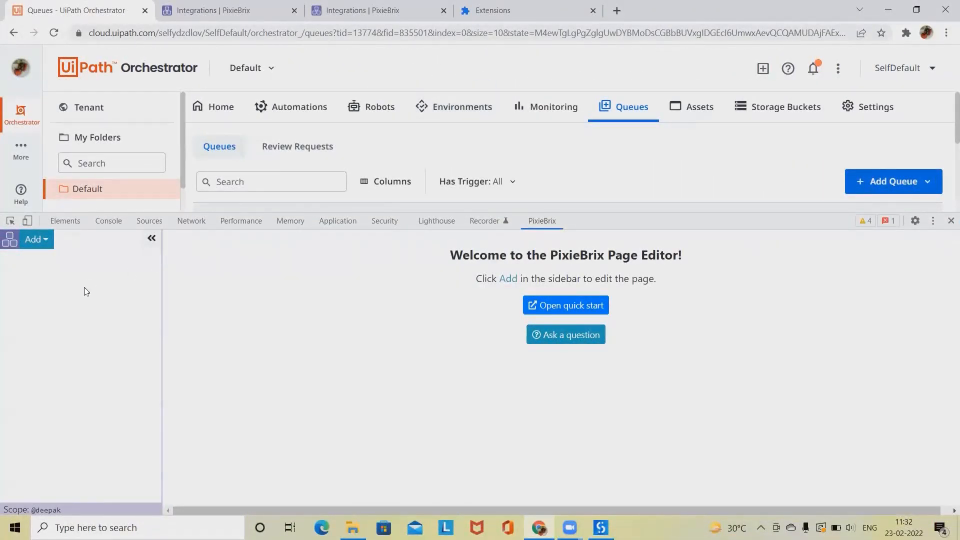
Create a new Context Menu extension in the PixieBrix page editor and review its title, contexts and sites configuration
click(36, 239)
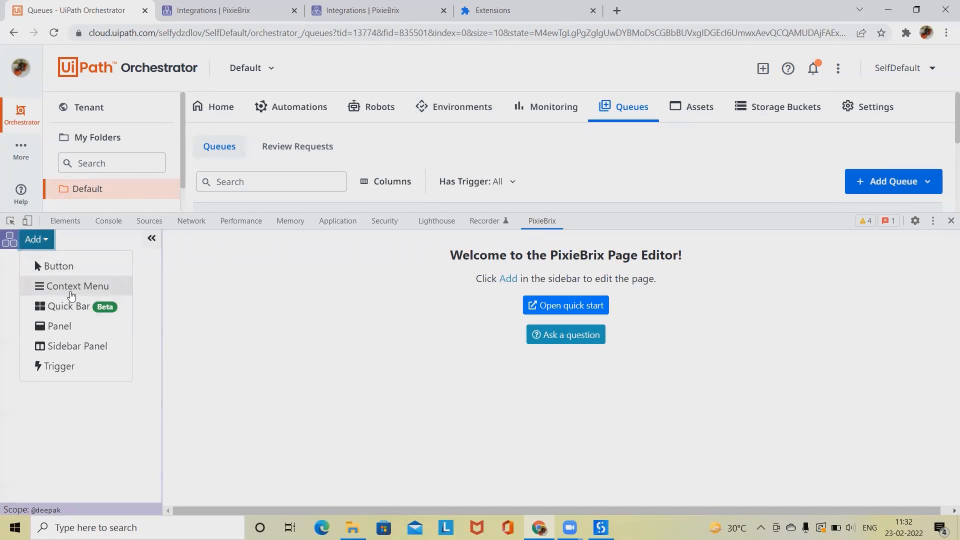
click(70, 294)
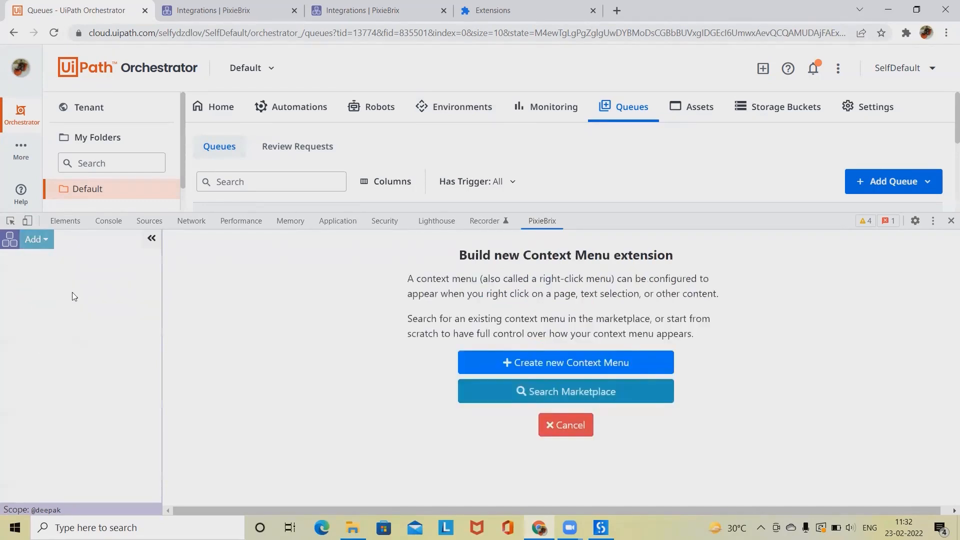
click(557, 367)
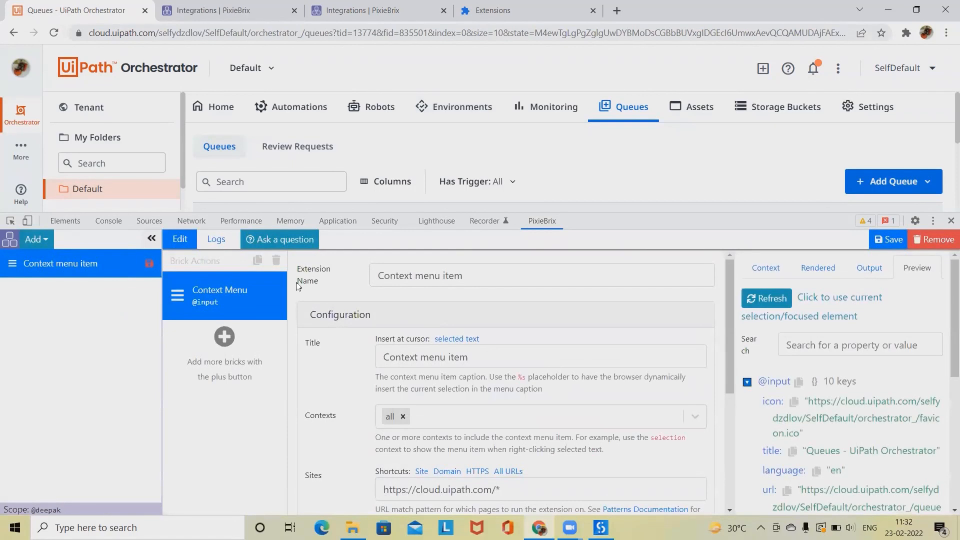
scroll(486, 366, down, 2)
scroll(450, 365, up, 1)
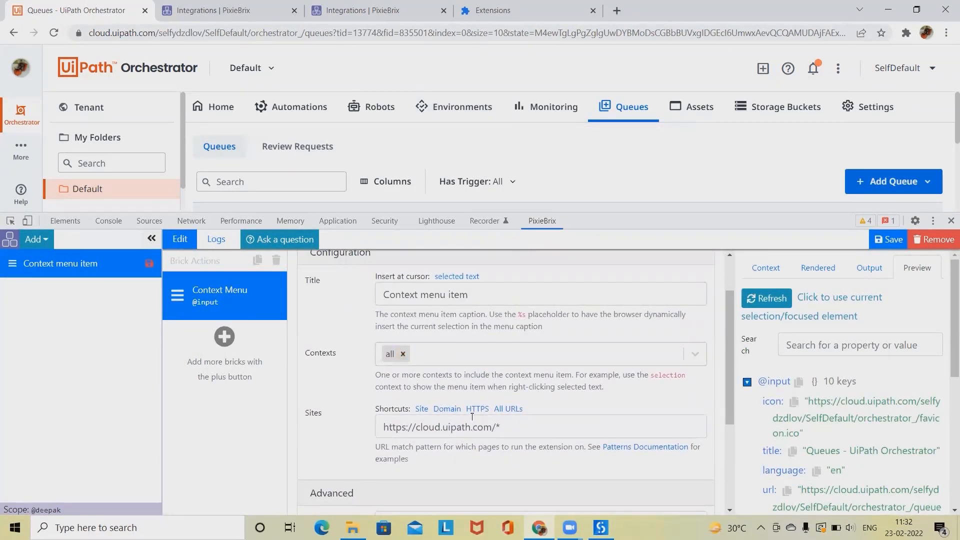
scroll(471, 428, down, 1)
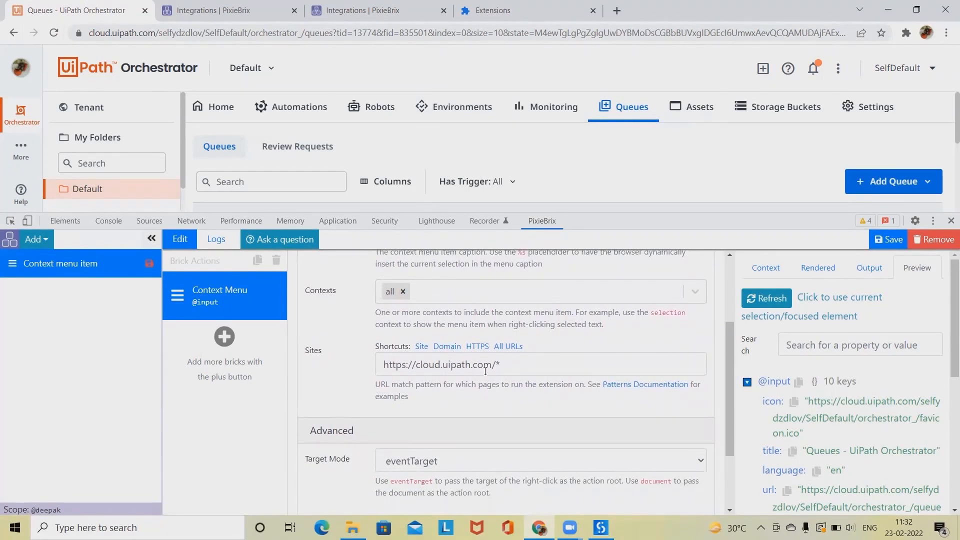
scroll(373, 356, up, 1)
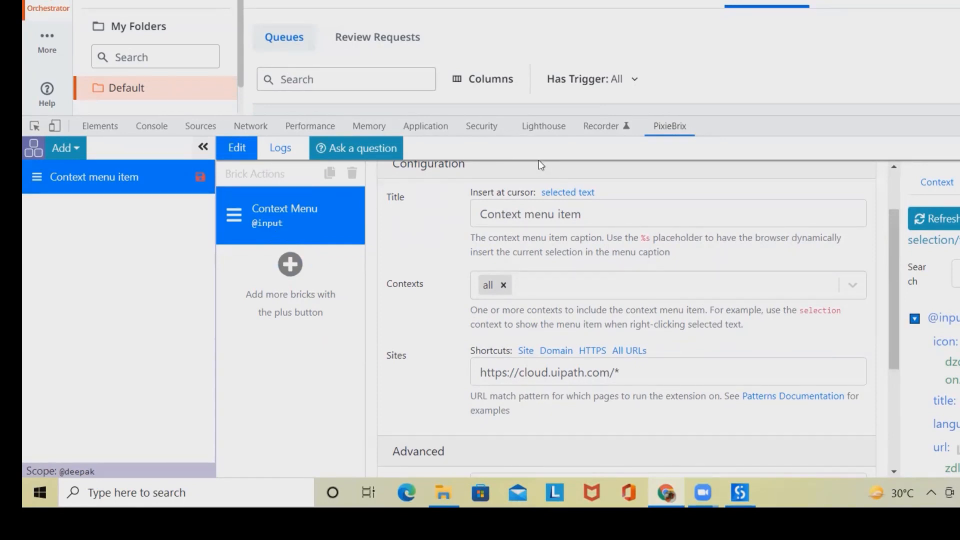
Search the bricks for "add" and add the Add UiPath Queue Item brick to the context menu extension
click(290, 264)
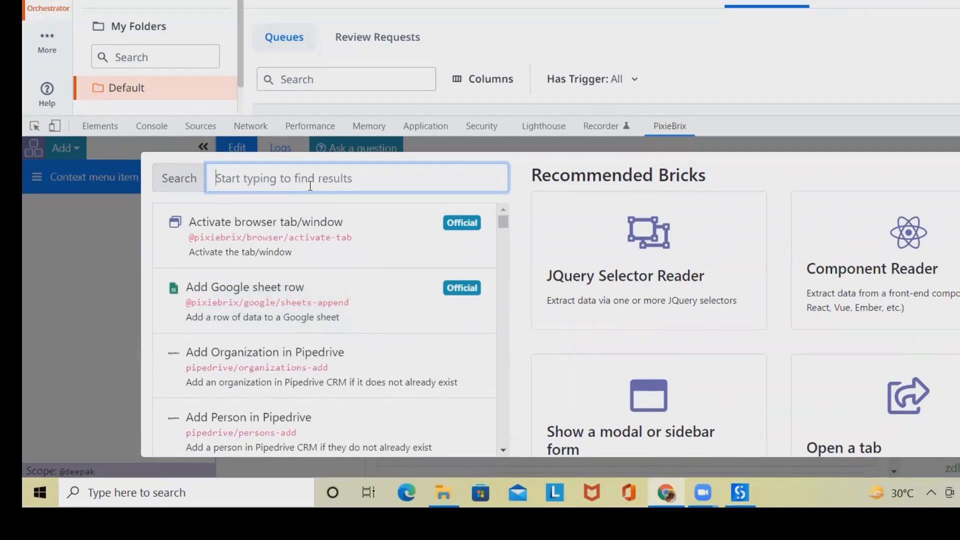
text(a)
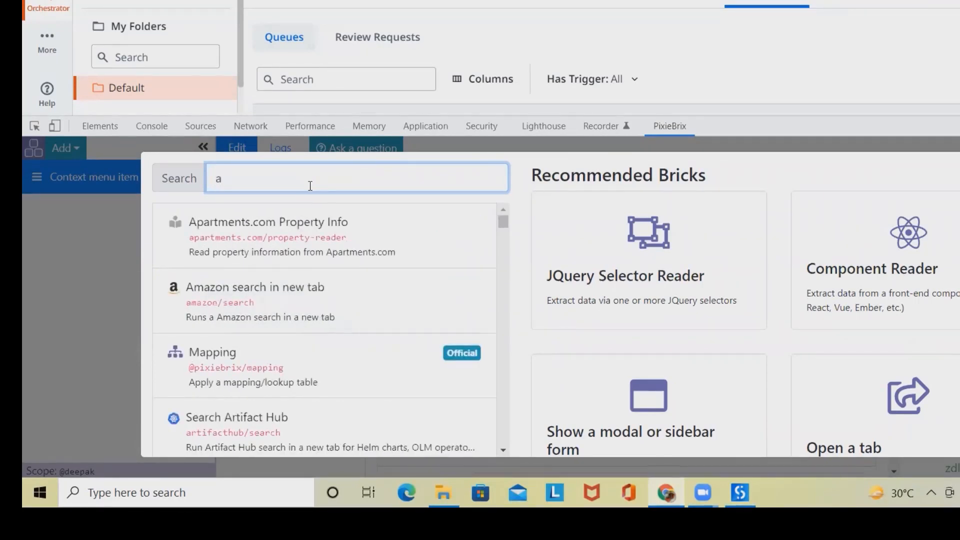
text(dd)
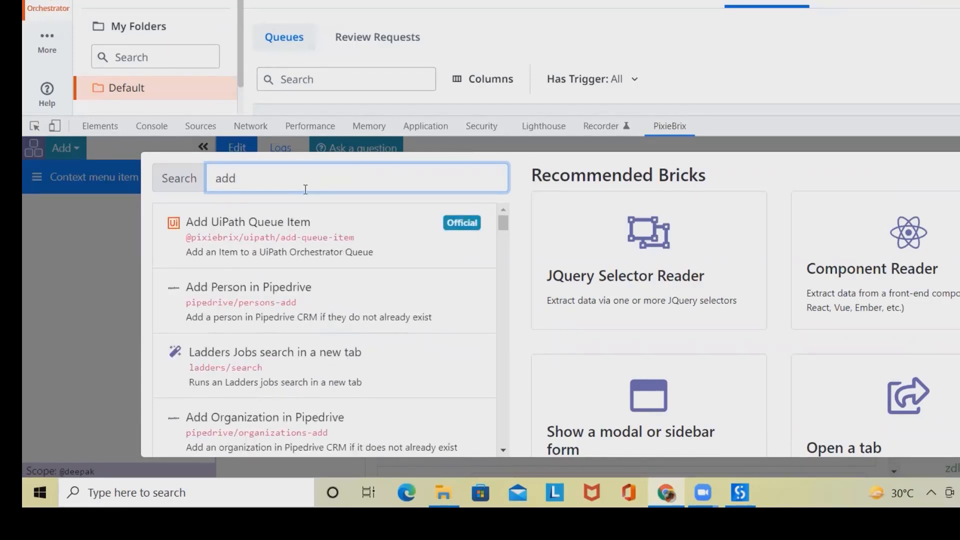
click(345, 261)
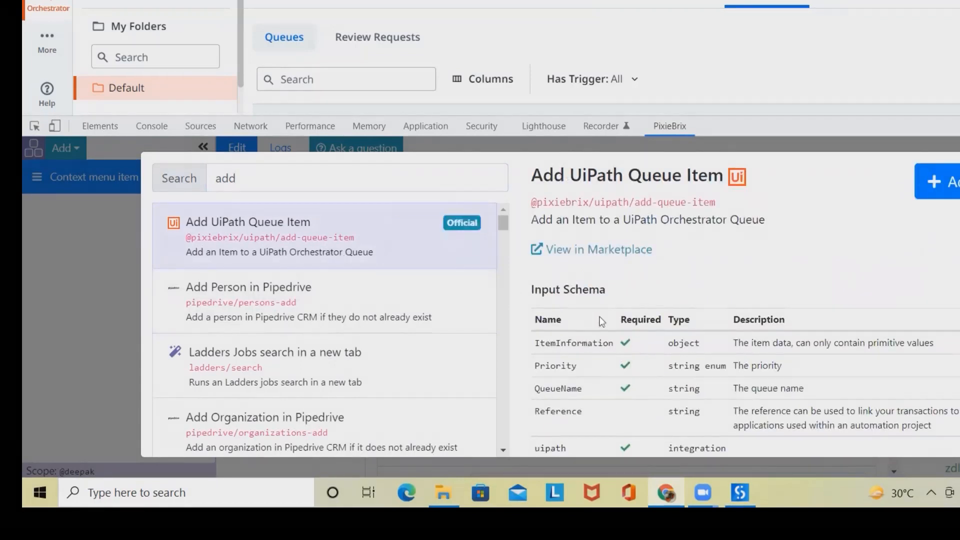
scroll(602, 322, down, 1)
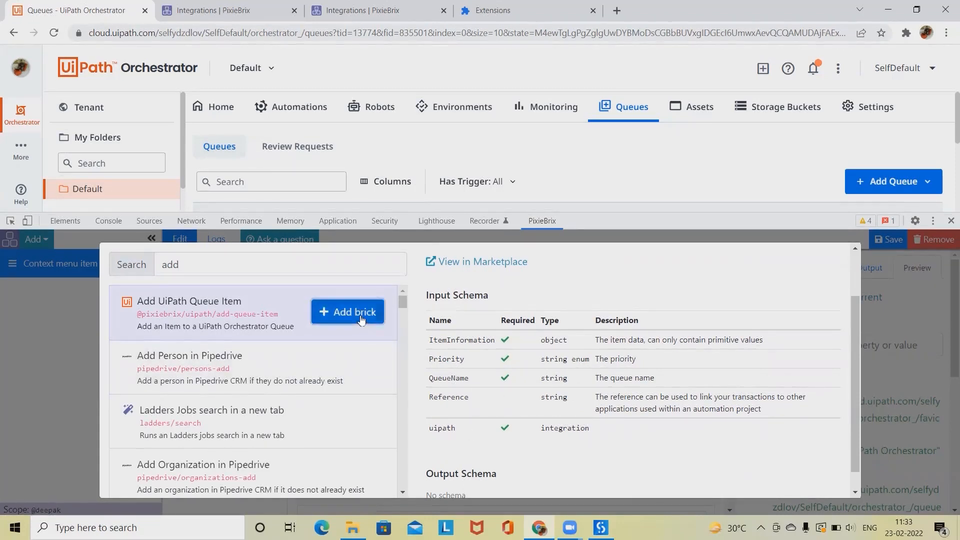
click(360, 314)
Set the queue item brick's uipath integration to Orchestrator API — Private and its step name to Auto run
click(443, 333)
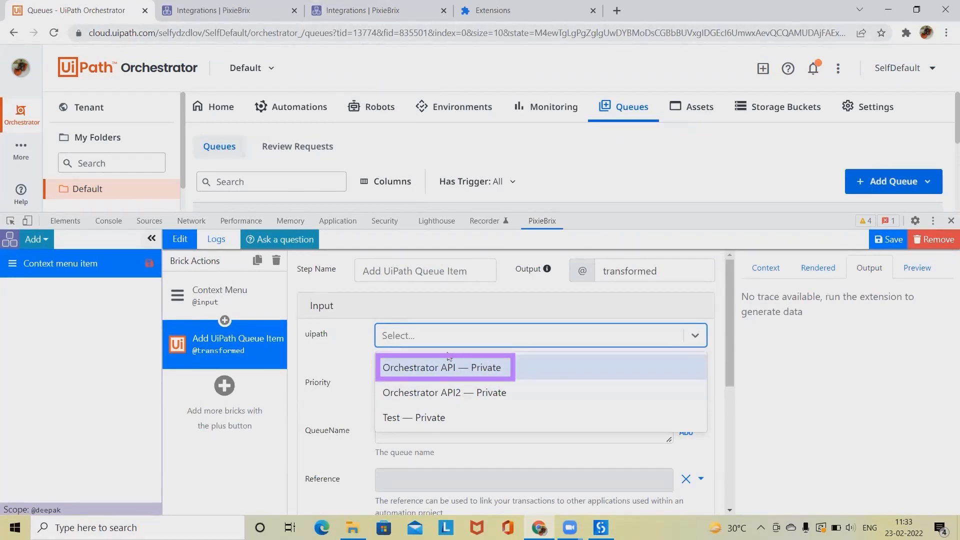
click(467, 367)
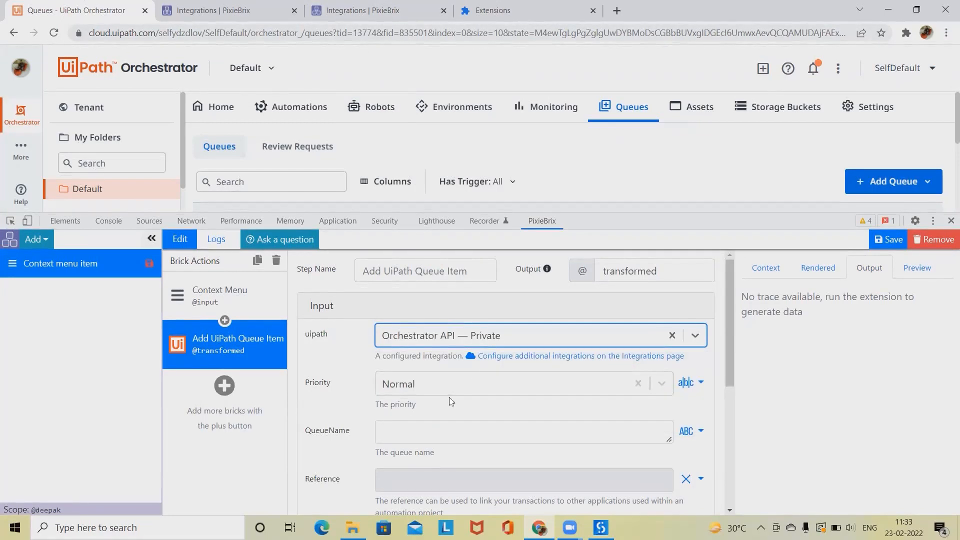
click(405, 273)
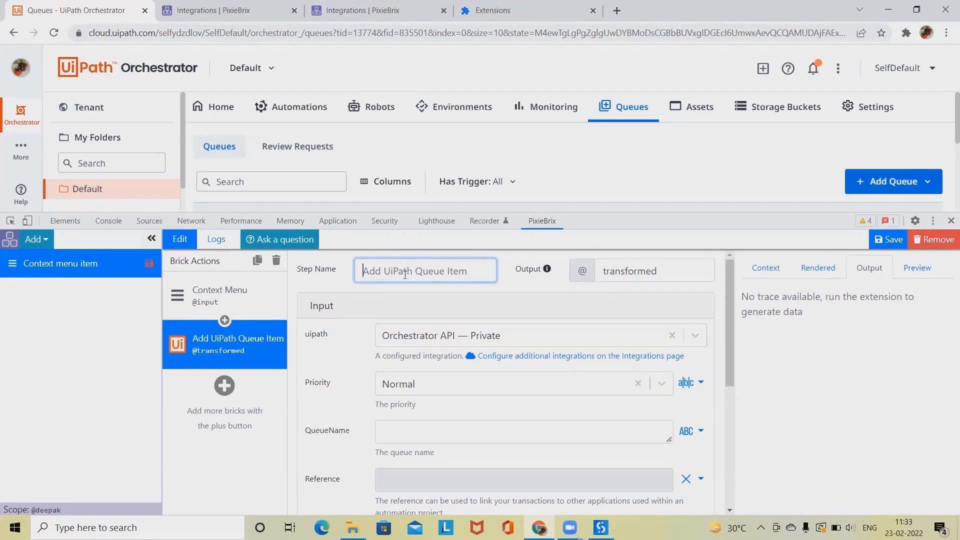
text(Auto)
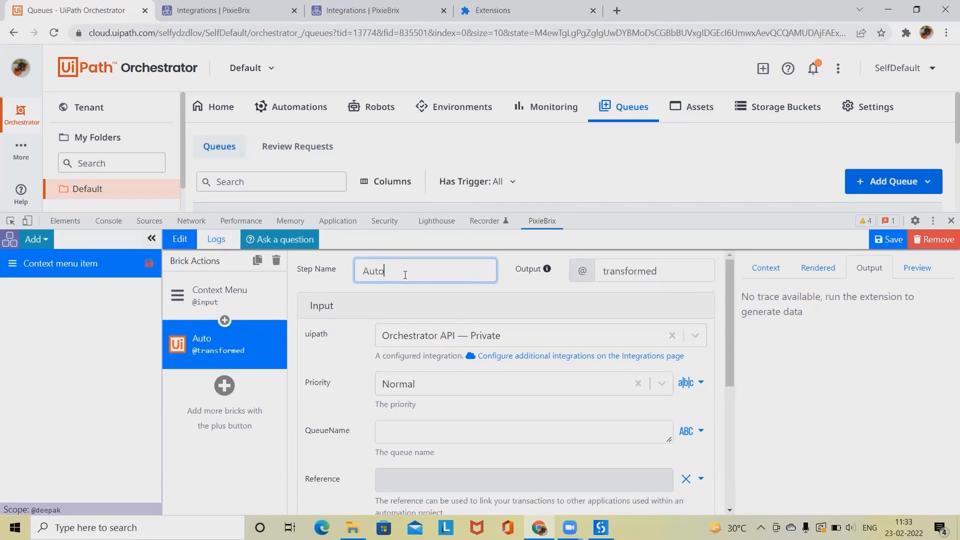
text( run)
Set the brick's QueueName to Myqueue, checking it against the queue names listed in Orchestrator
scroll(431, 294, down, 3)
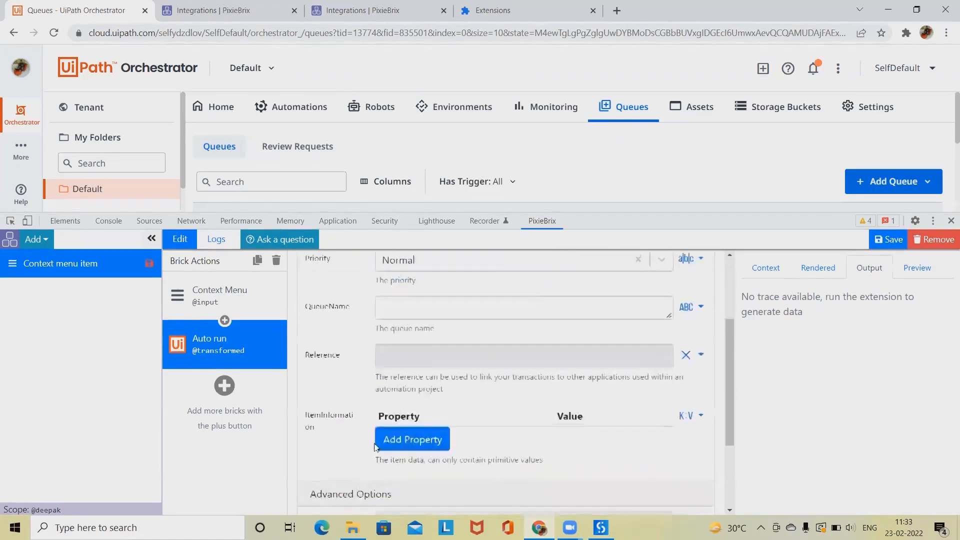
click(468, 314)
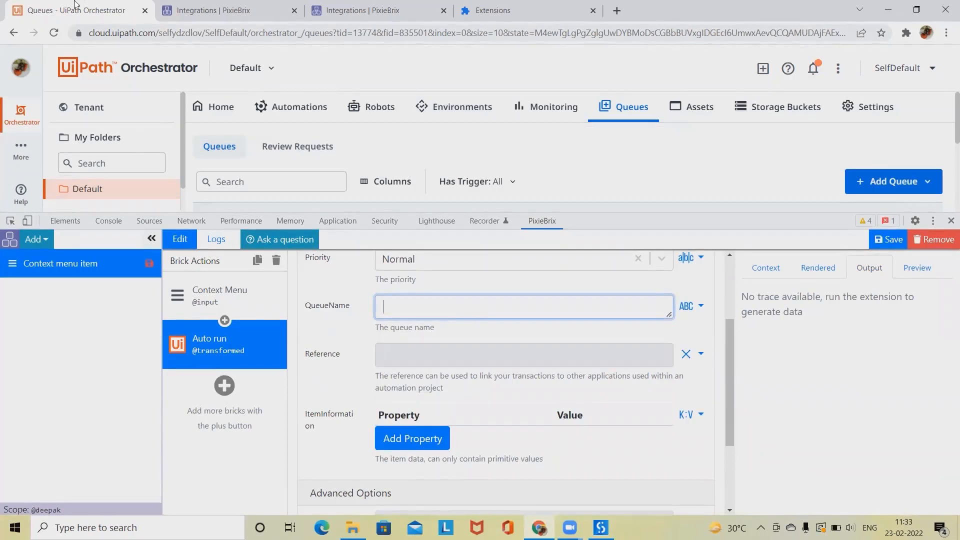
scroll(401, 140, down, 2)
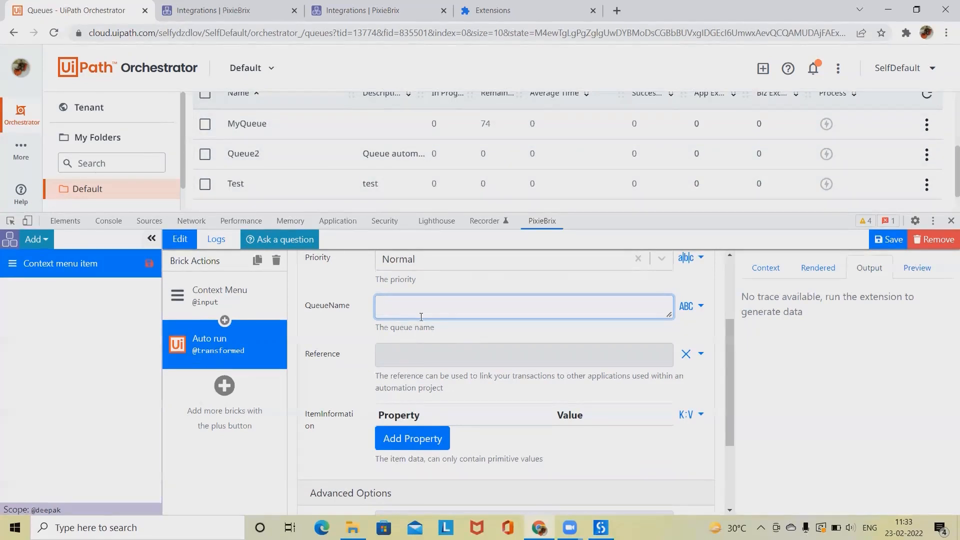
text(Myqueue)
scroll(396, 205, up, 3)
scroll(250, 150, down, 3)
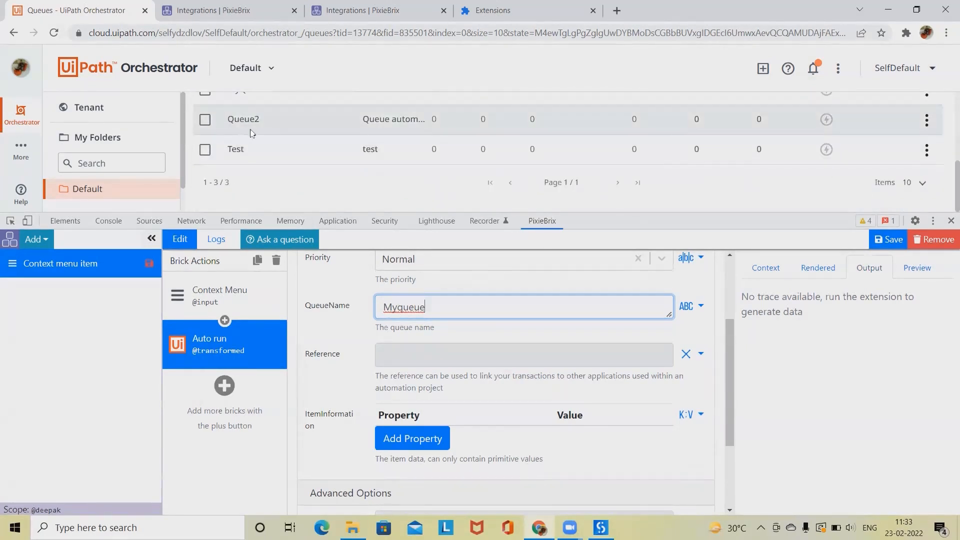
Open the transactions list of the MyQueue queue in Orchestrator
scroll(250, 150, up, 1)
click(253, 154)
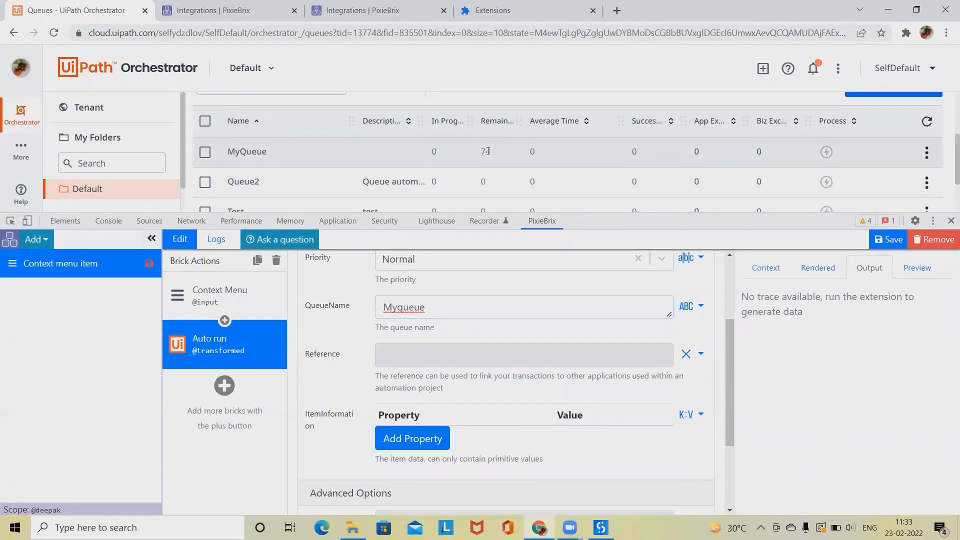
click(926, 151)
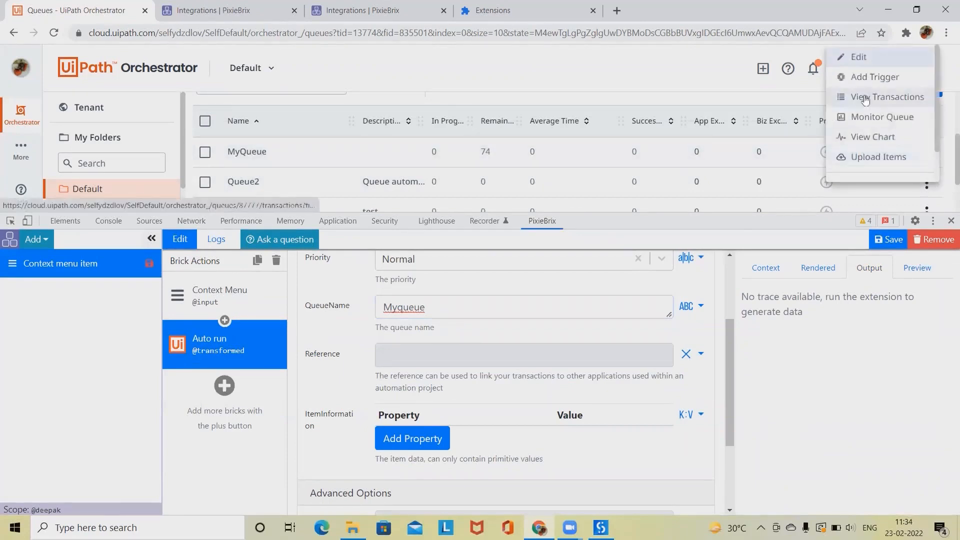
click(926, 152)
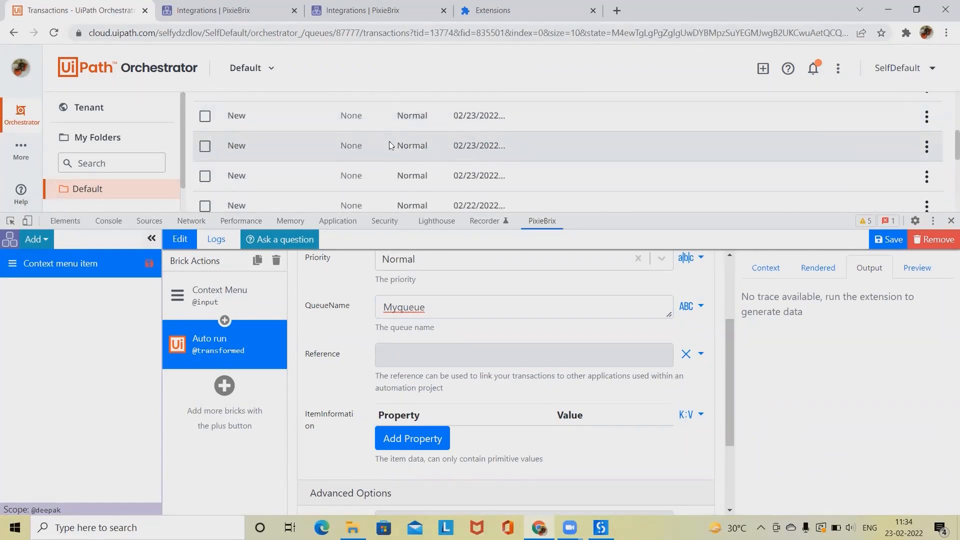
double_click(241, 150)
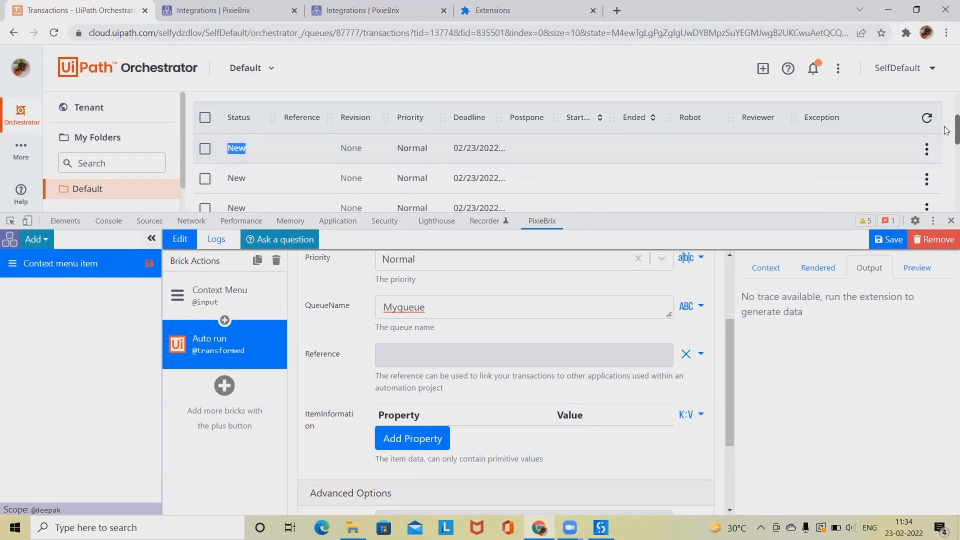
View the details of the first MyQueue transaction and examine its specific data, enlarging the page area above the developer tools
click(926, 148)
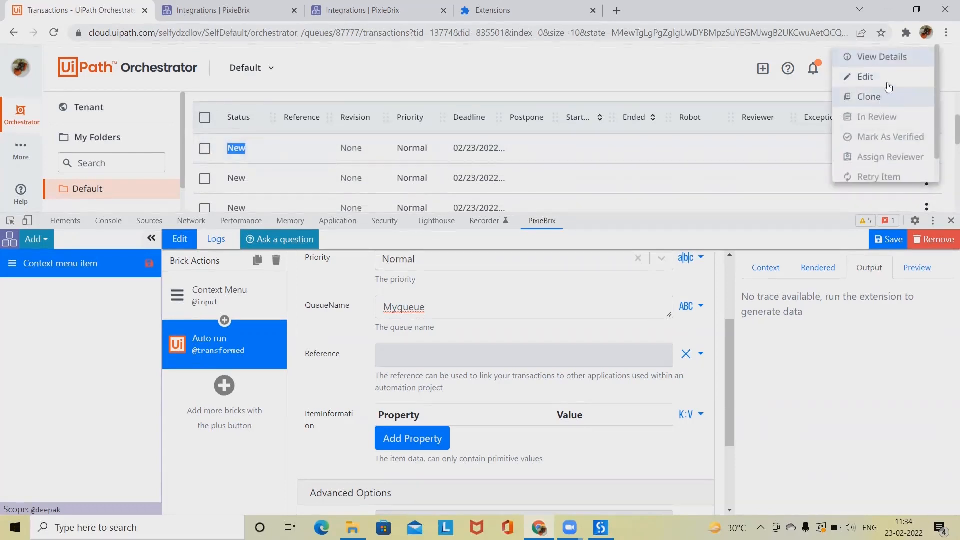
click(884, 57)
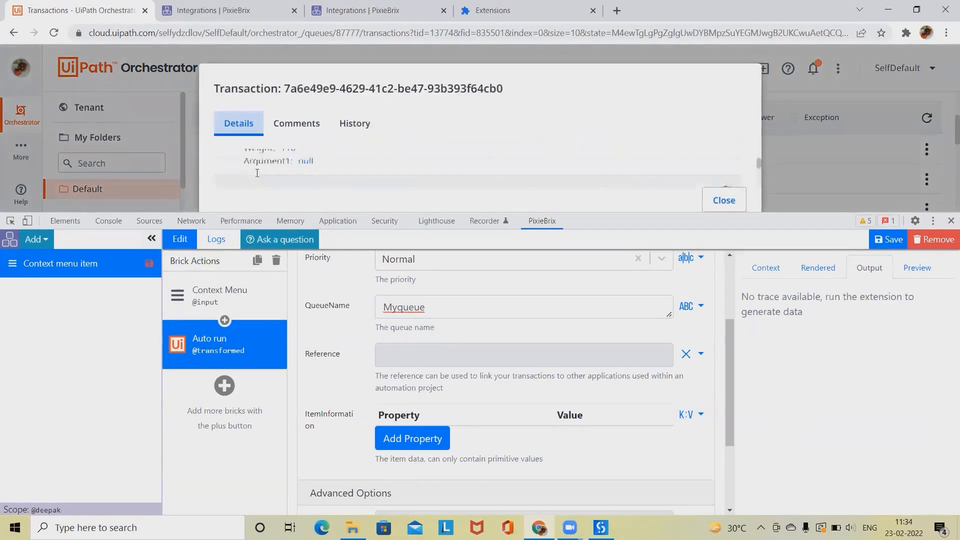
scroll(283, 174, down, 2)
scroll(287, 173, up, 2)
scroll(293, 171, down, 2)
scroll(293, 171, up, 3)
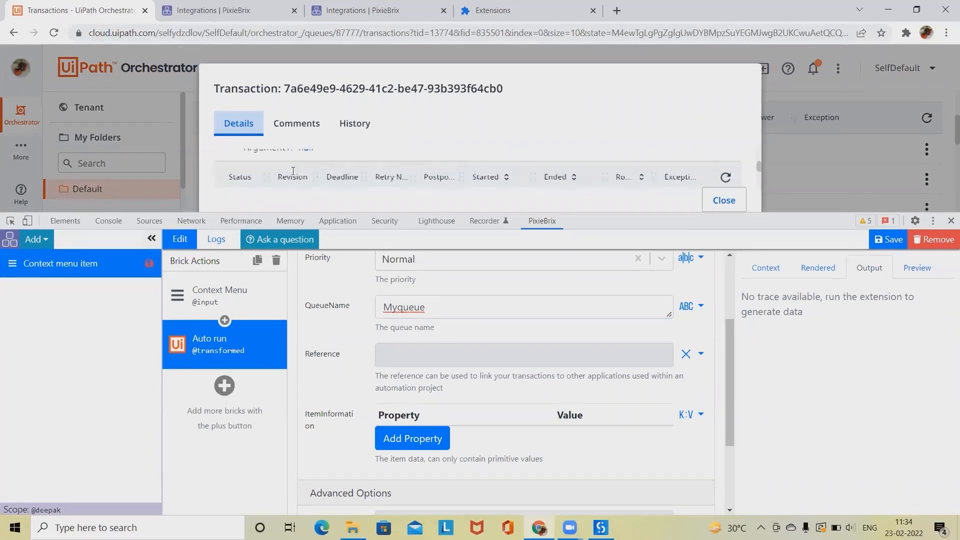
drag(589, 211, 589, 268)
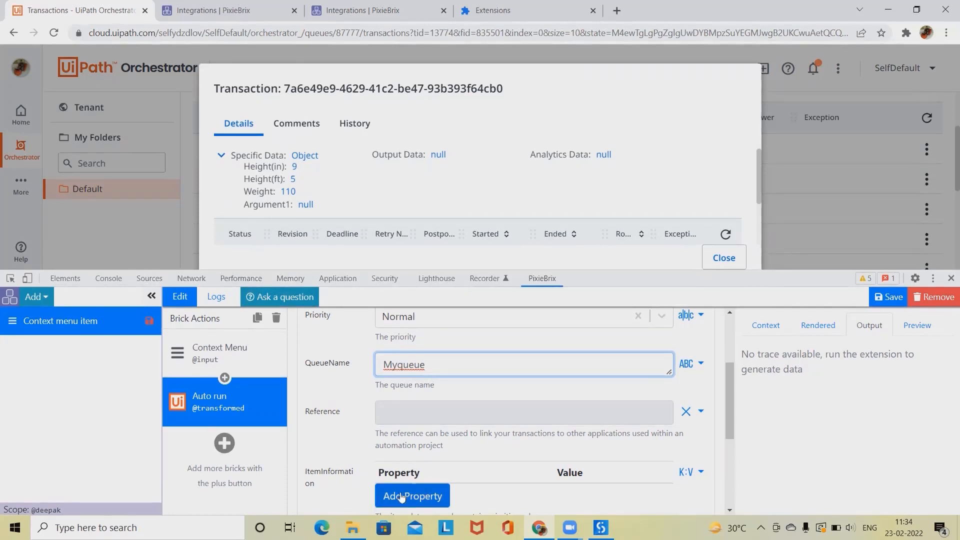
Close the transaction details and return to the Orchestrator queues list
scroll(700, 200, down, 2)
click(724, 259)
scroll(462, 226, up, 2)
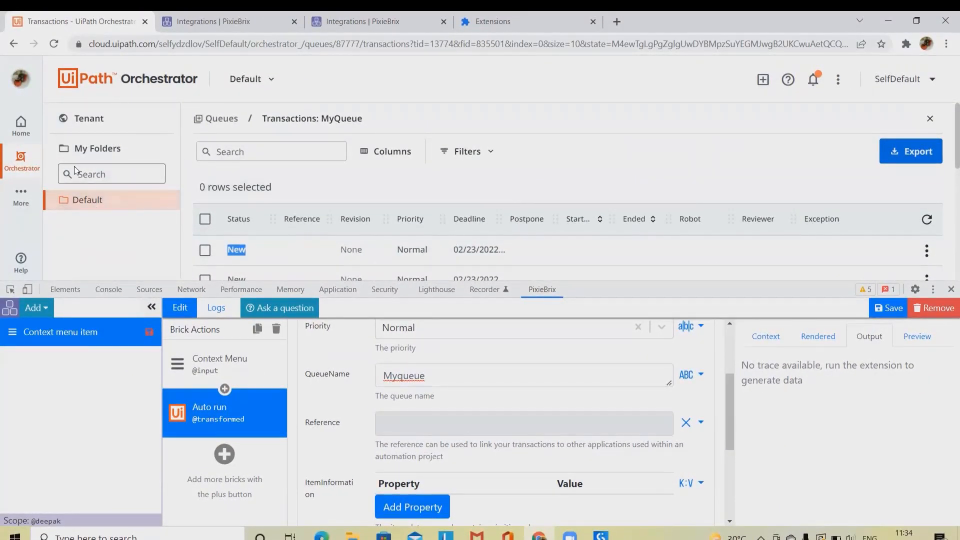
click(14, 46)
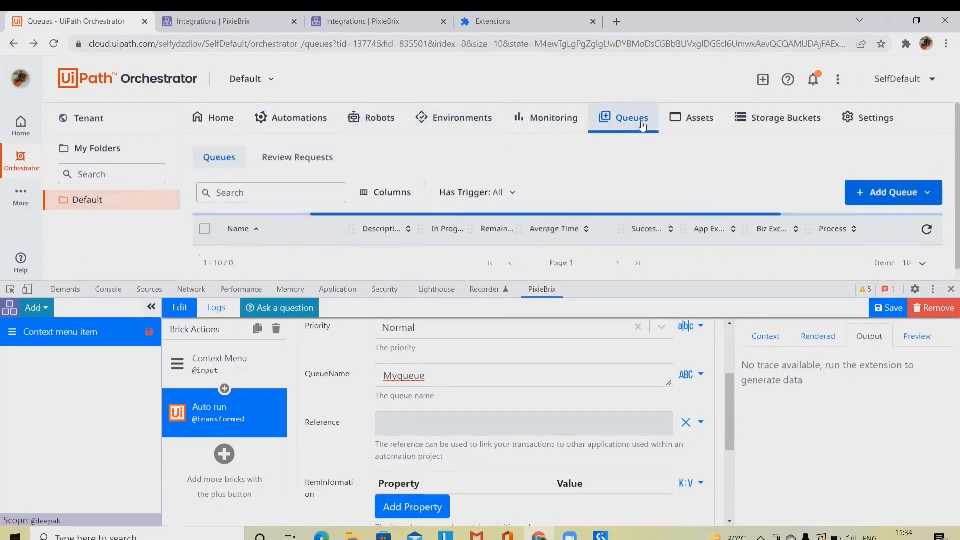
scroll(560, 199, down, 1)
Add an ItemInformation property named Height(in ft) with the value 10 to the queue item brick
scroll(475, 436, down, 3)
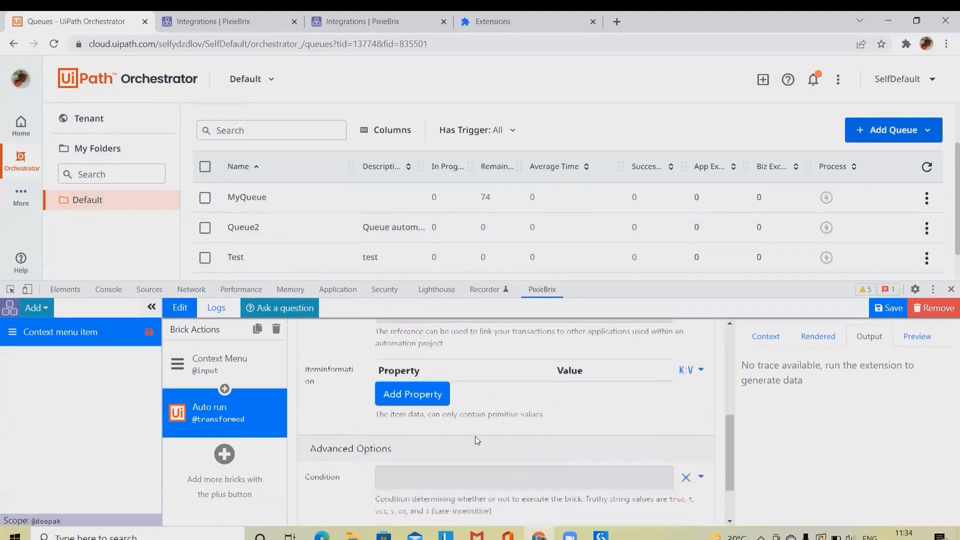
click(425, 389)
click(440, 378)
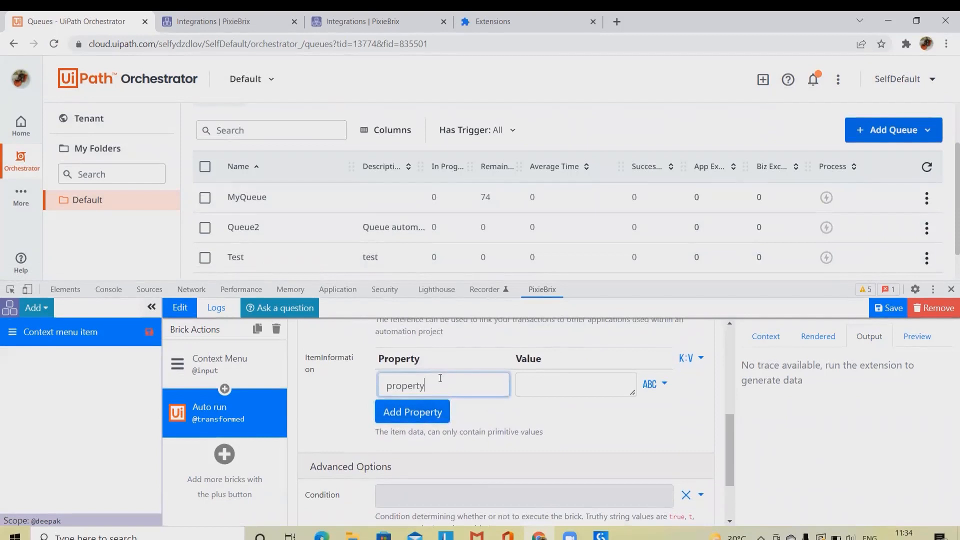
key(BackSpace)
key(BackSpace)
key(BackSpace)
key(BackSpace)
key(BackSpace)
key(BackSpace)
text(Hei)
text(ght(in ft))
click(562, 382)
text(10)
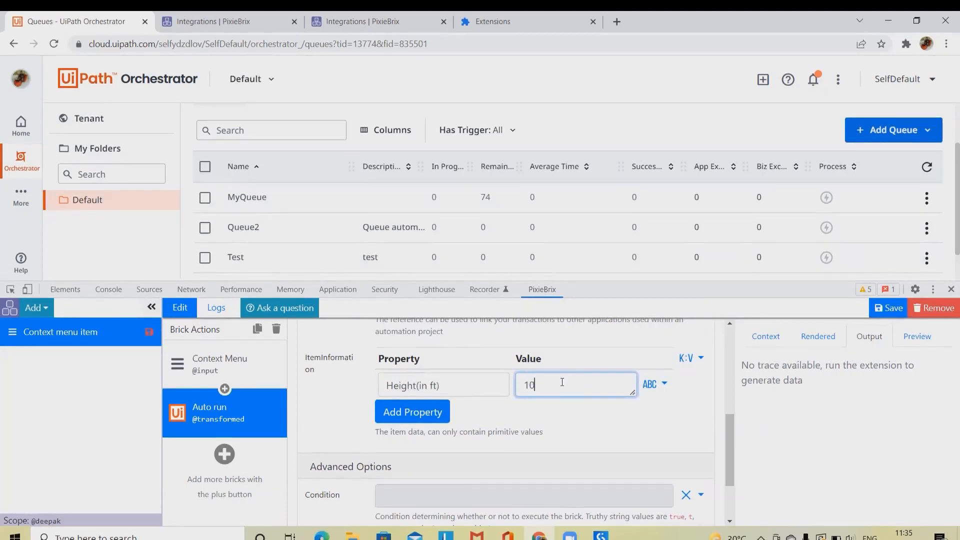
Add a second ItemInformation property named Height(in IN) with the value 10
click(429, 409)
click(408, 416)
text(Height(in IN))
click(576, 416)
text(10)
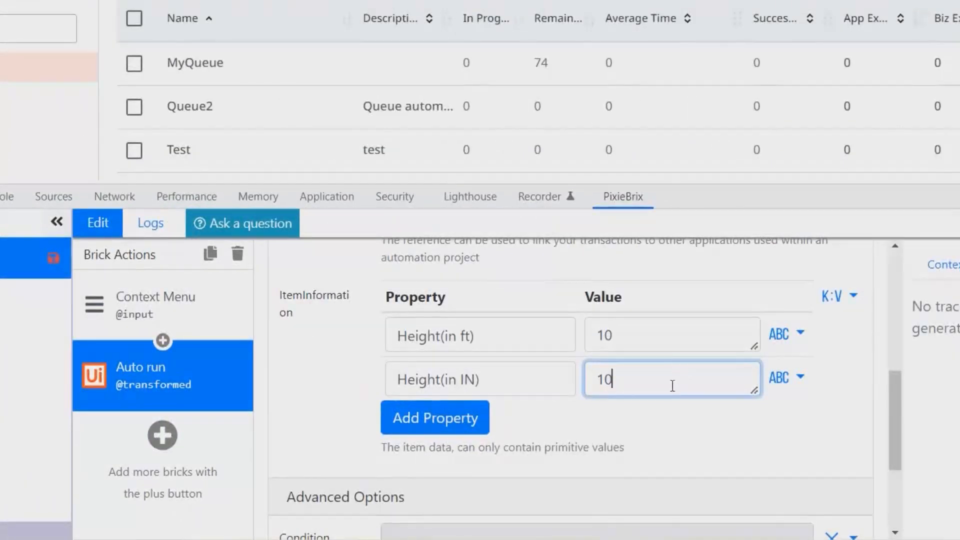
Save the context menu extension and look for its item in the Orchestrator page's context menu
scroll(578, 444, down, 3)
scroll(575, 442, up, 3)
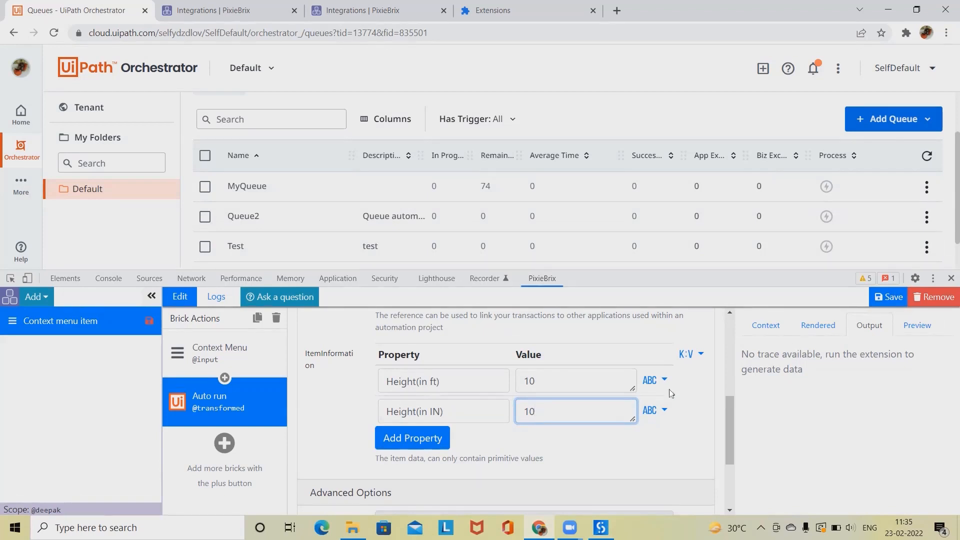
scroll(527, 436, up, 5)
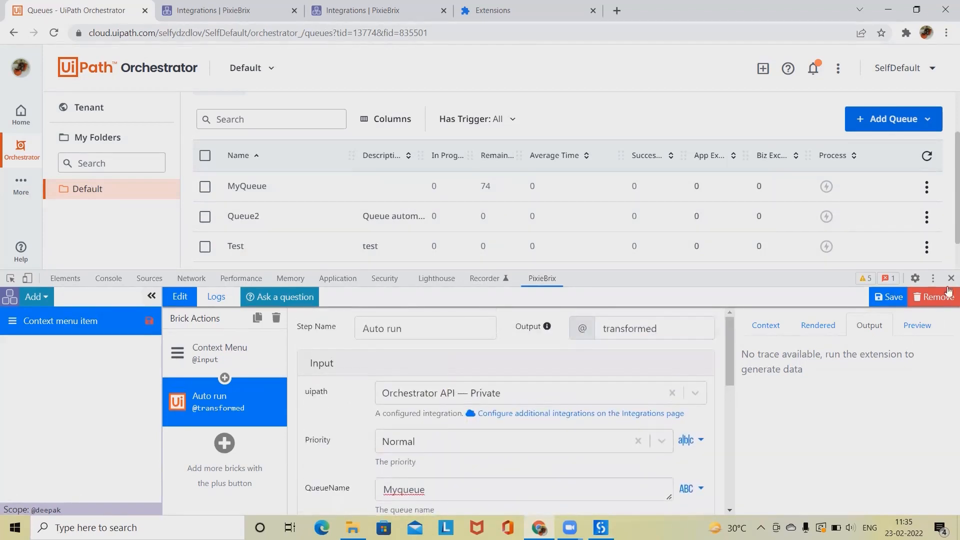
click(893, 298)
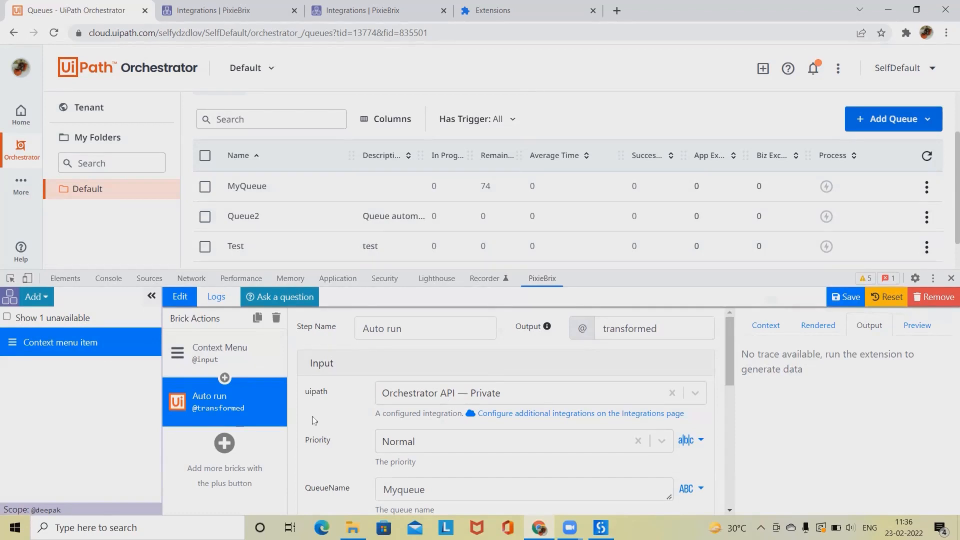
right_click(531, 68)
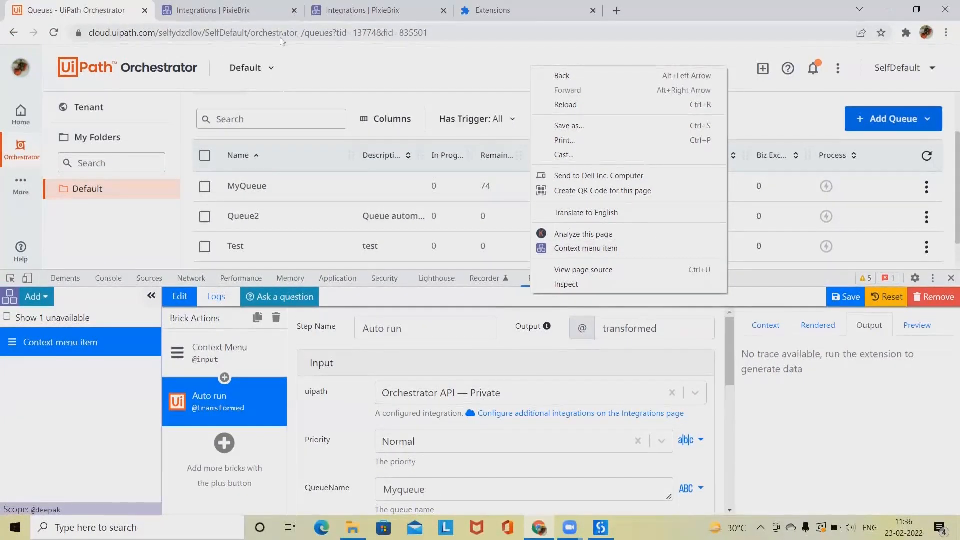
Correct the brick's QueueName to MyQueue so its capitalization matches the Orchestrator queue, and review the item properties
click(404, 491)
key(BackSpace)
text(Q)
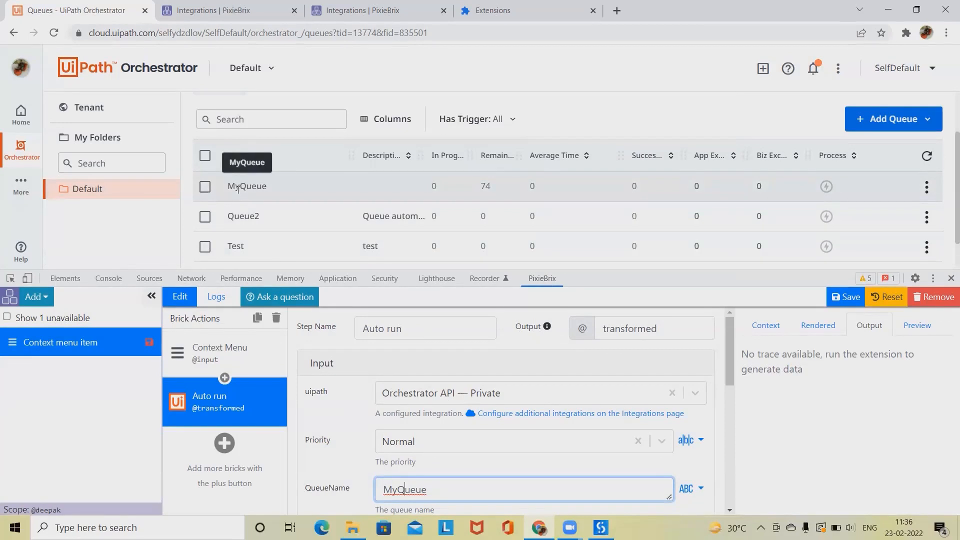
scroll(406, 388, down, 4)
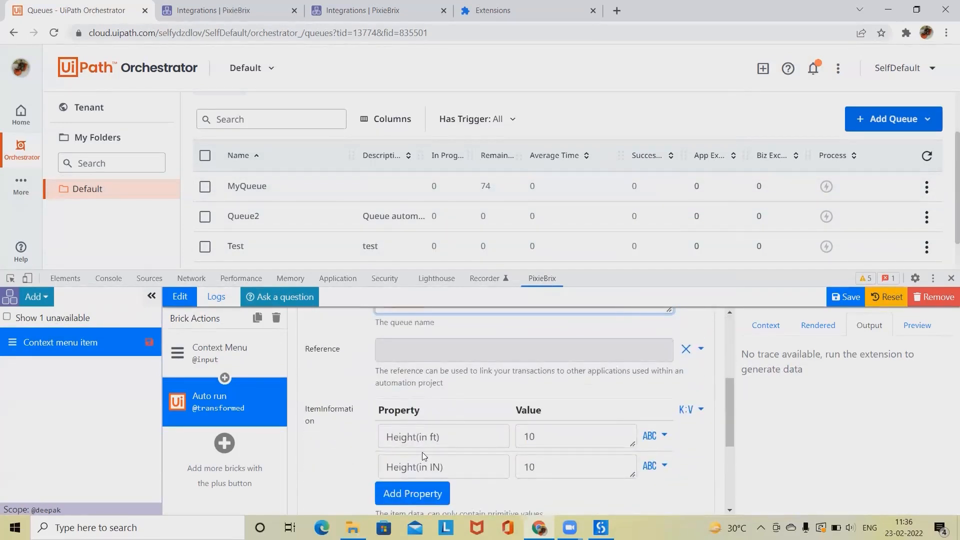
scroll(449, 441, up, 4)
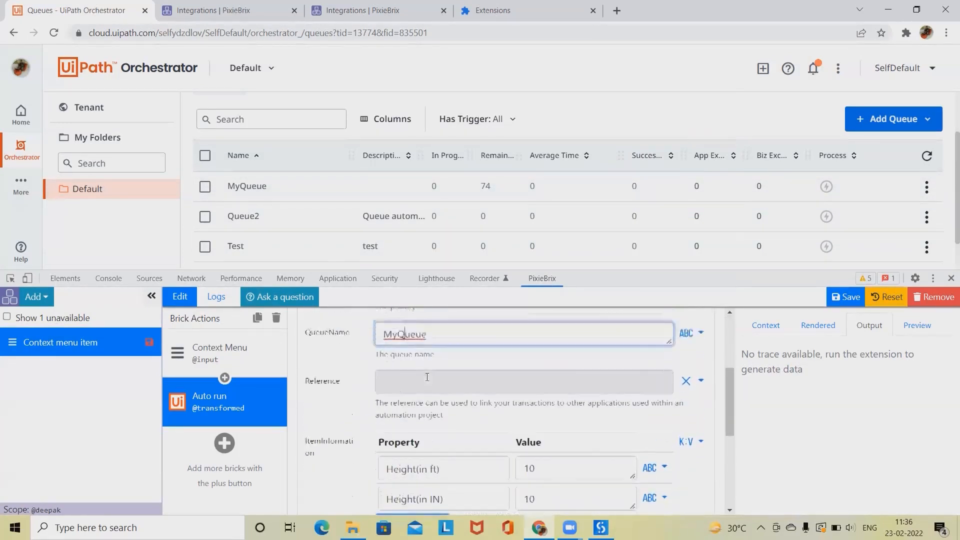
Open the MyQueue transactions and view the first transaction's details to check its property names
click(927, 186)
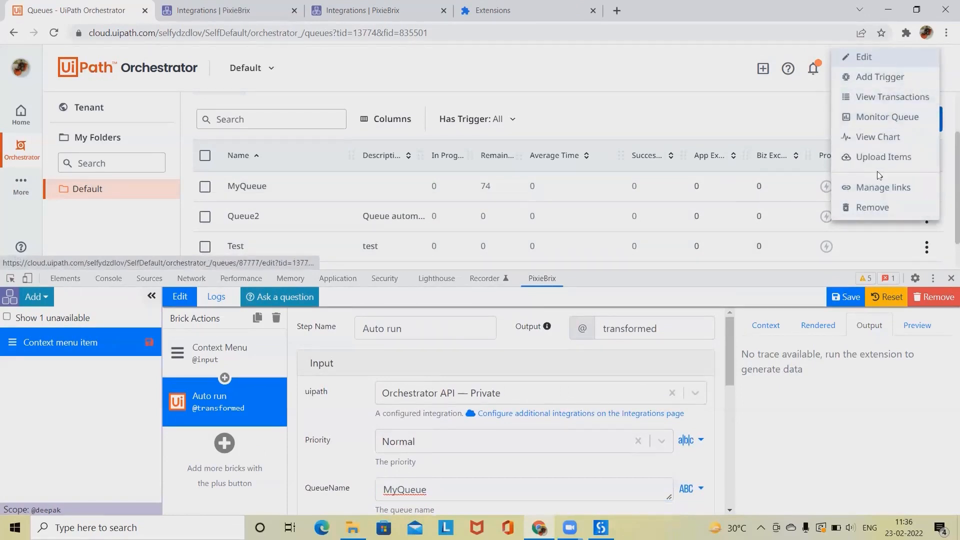
click(917, 99)
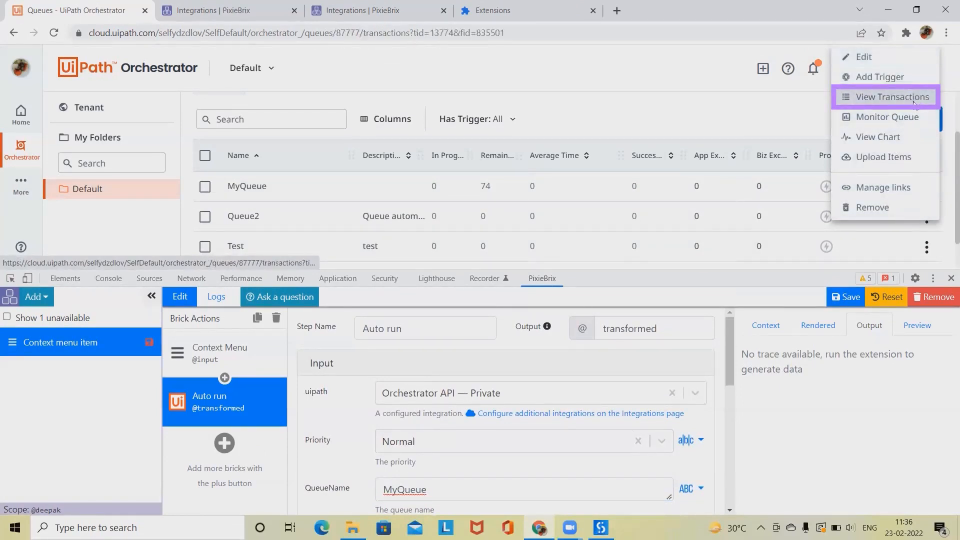
scroll(310, 235, down, 2)
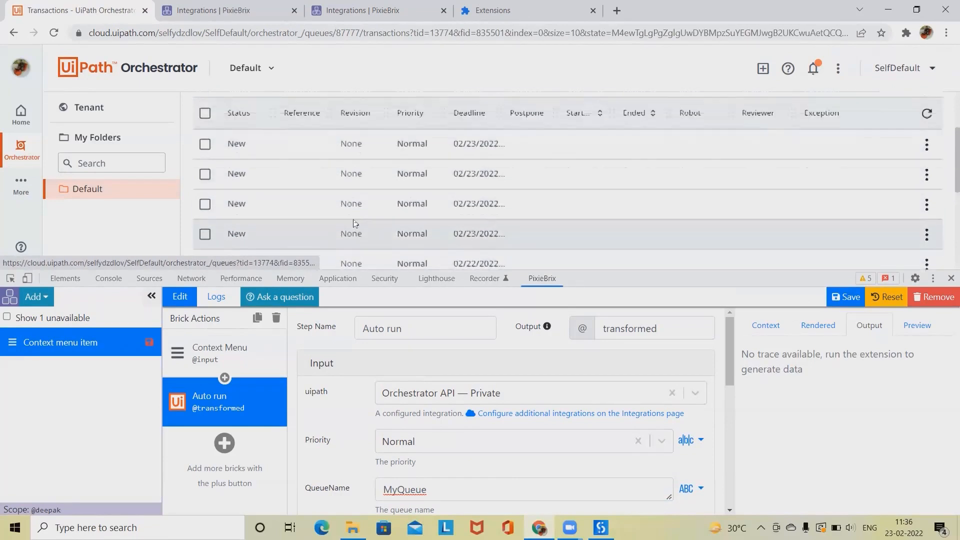
scroll(353, 221, up, 2)
click(928, 241)
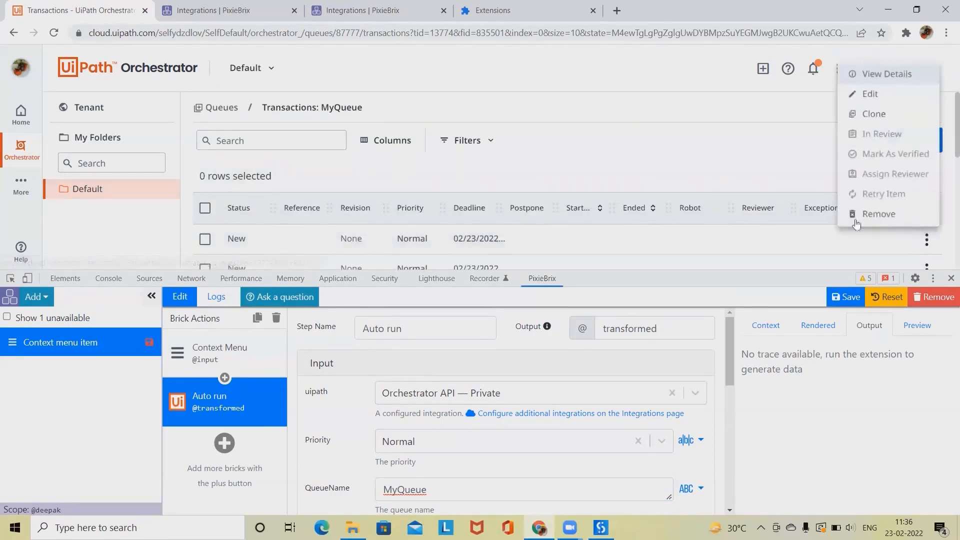
click(861, 75)
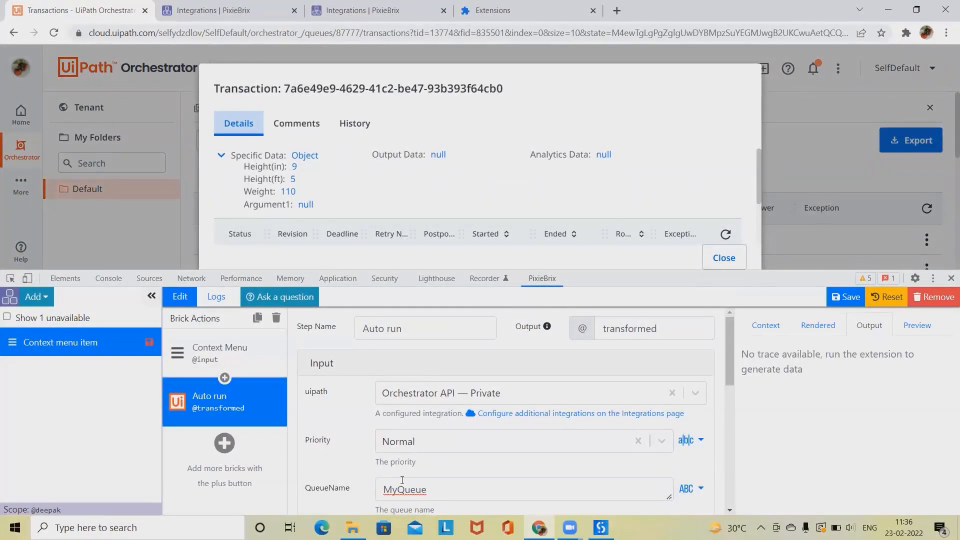
Rename the first ItemInformation property to Height(in) and save the extension
scroll(419, 467, down, 4)
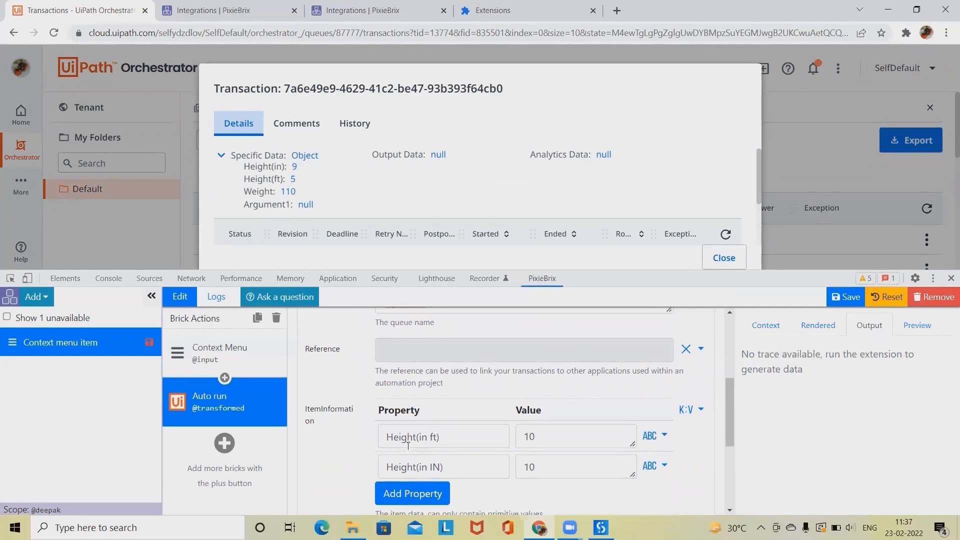
click(438, 435)
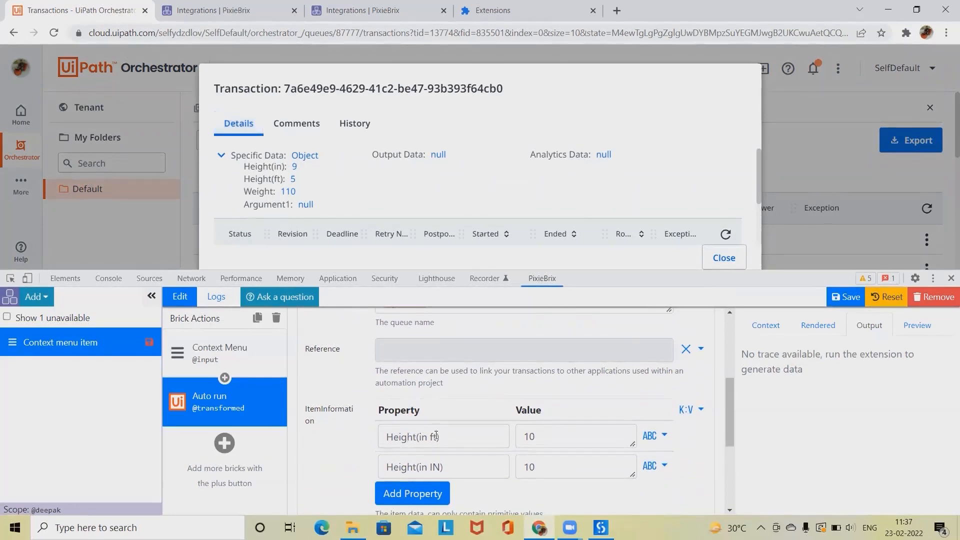
key(BackSpace)
key(BackSpace)
key(BackSpace)
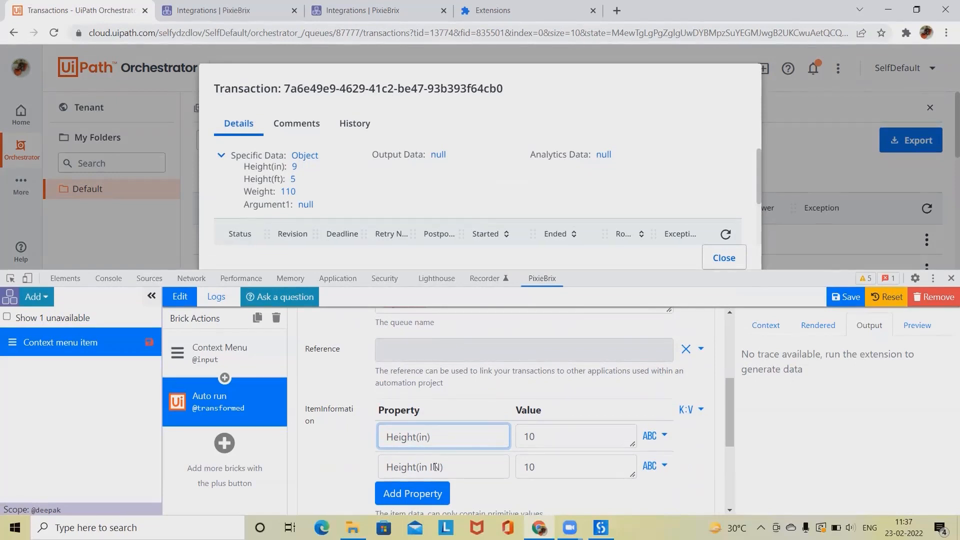
click(847, 296)
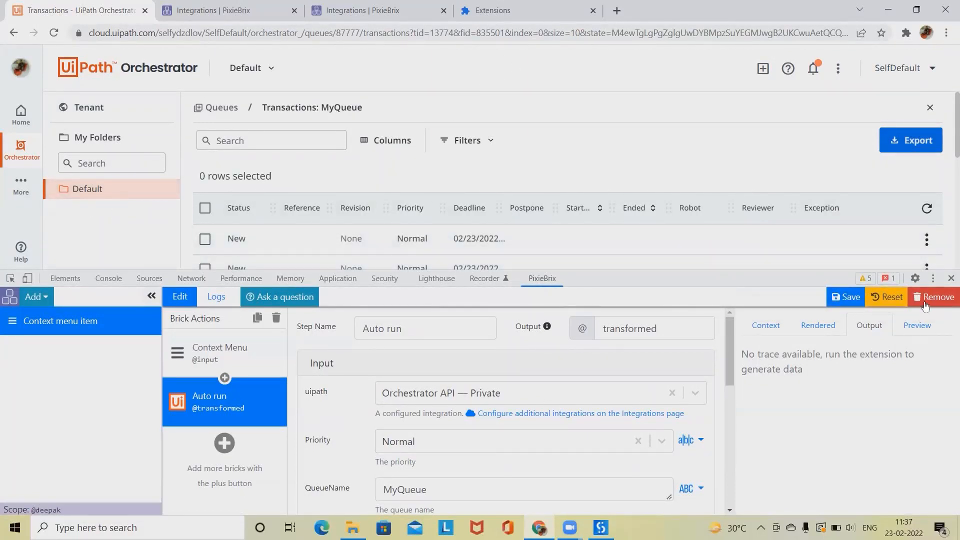
click(849, 297)
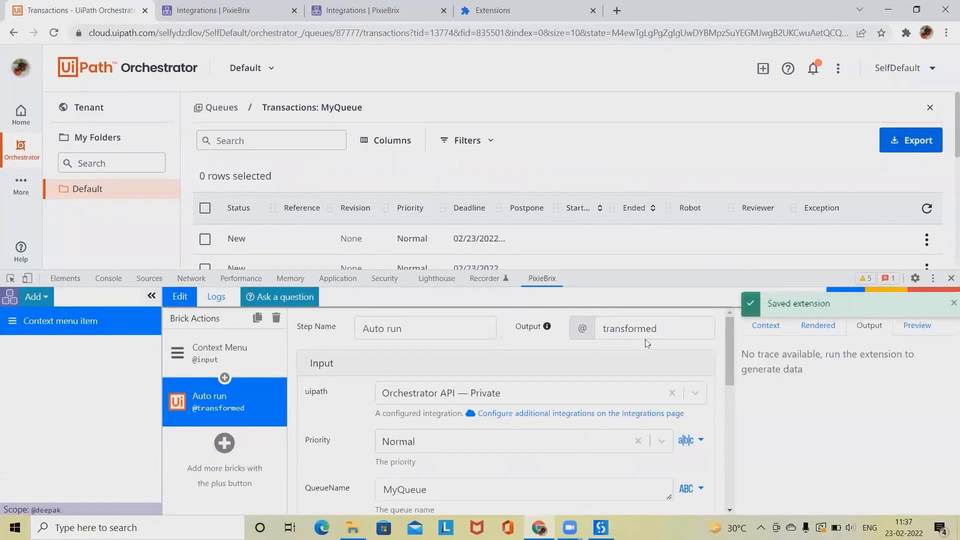
Look over the MyQueue transactions and return to the queues list to check the remaining items
scroll(502, 169, down, 3)
scroll(509, 177, up, 2)
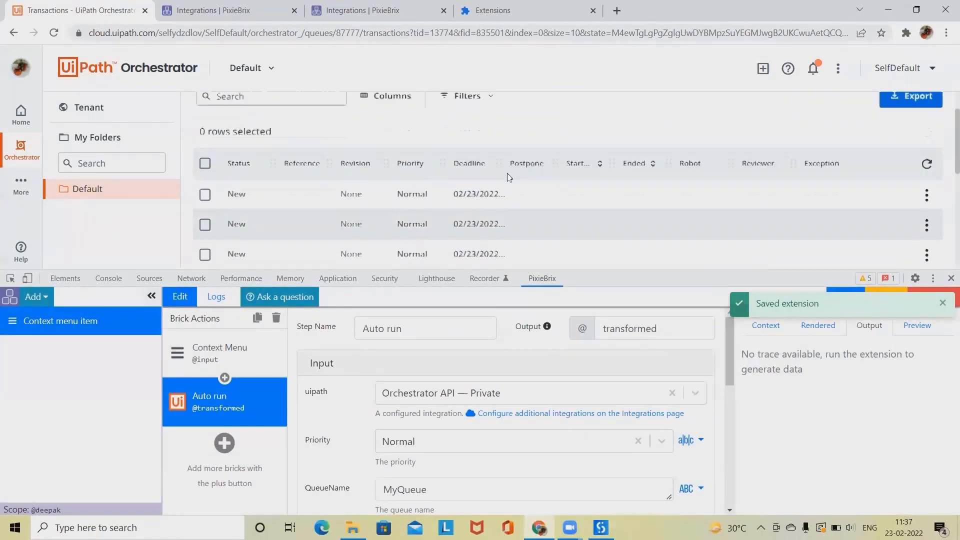
scroll(509, 177, up, 1)
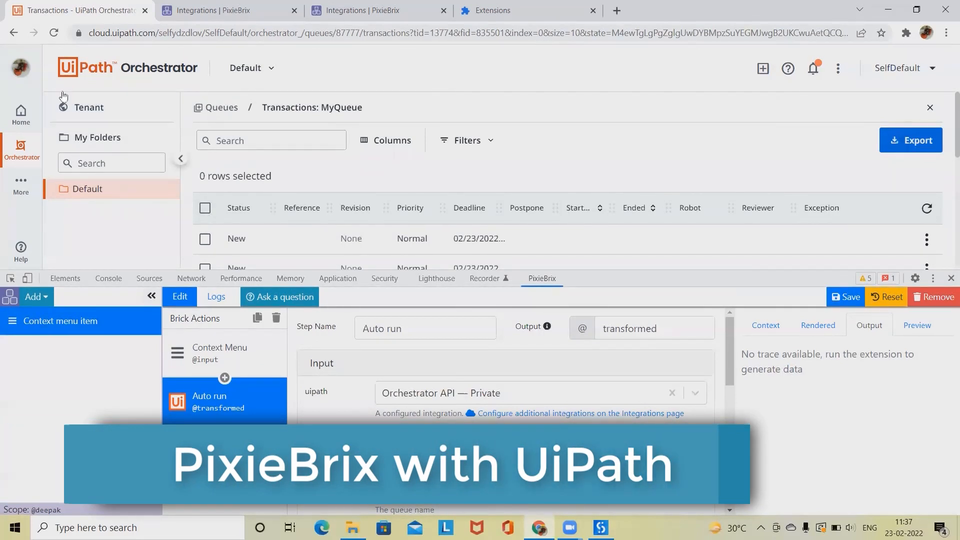
click(13, 33)
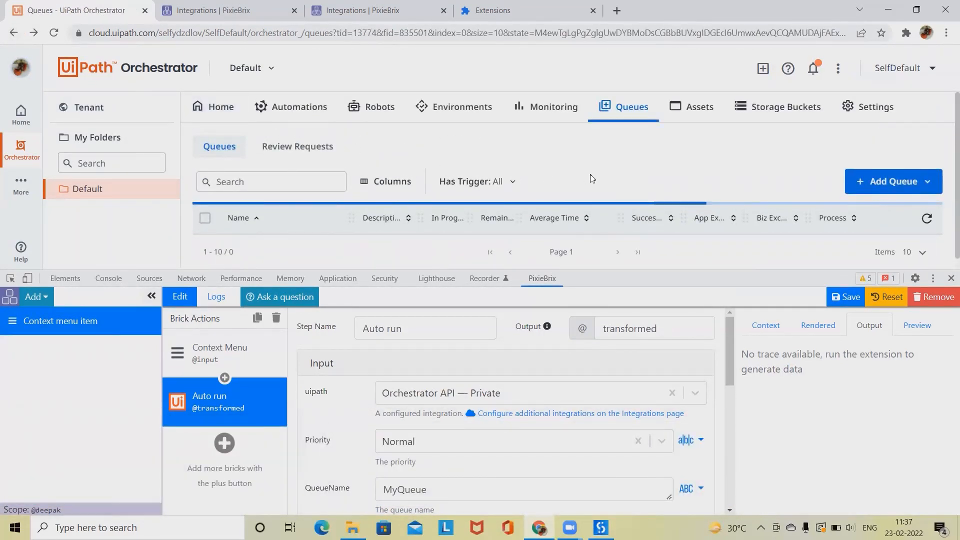
scroll(418, 193, down, 2)
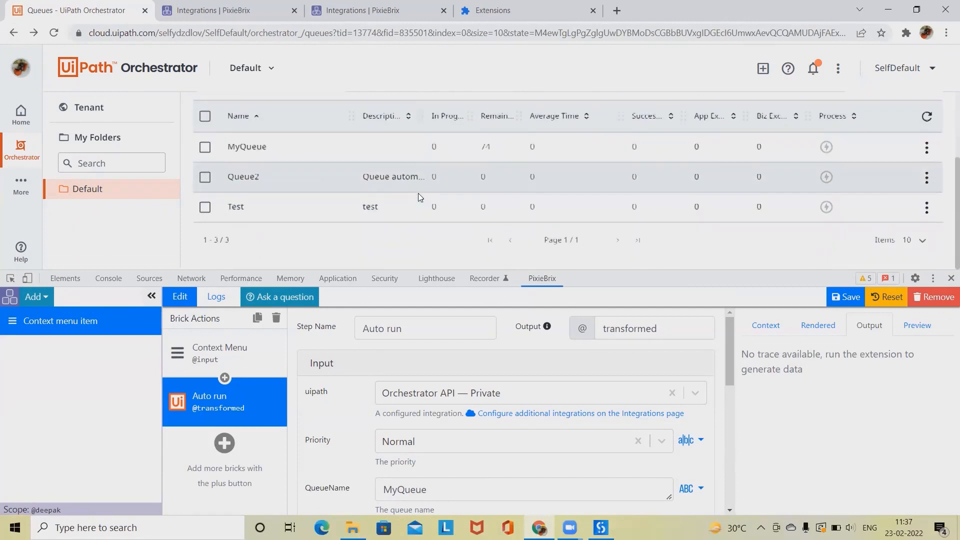
Run the Context menu item extension on the Queues page and reload the page to check MyQueue's remaining items
scroll(419, 193, up, 1)
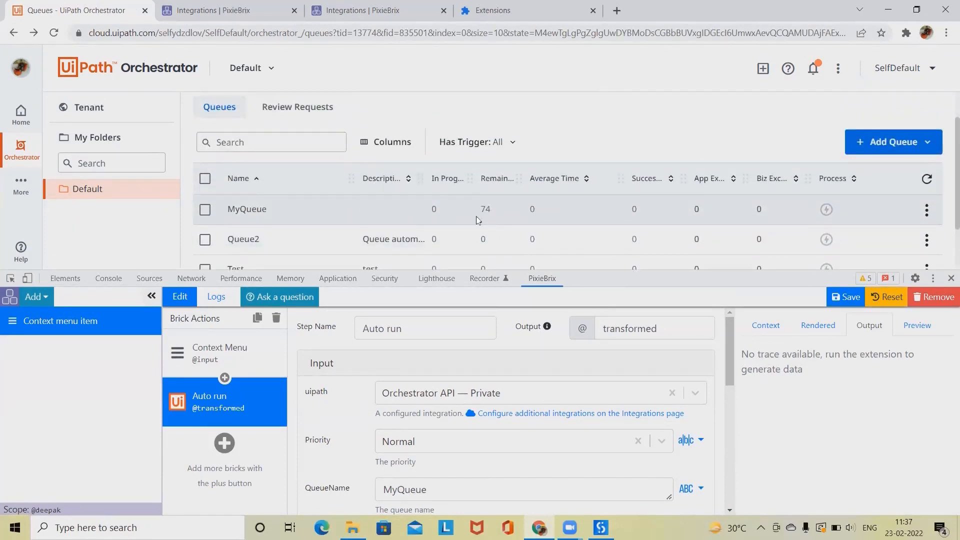
right_click(506, 72)
click(542, 252)
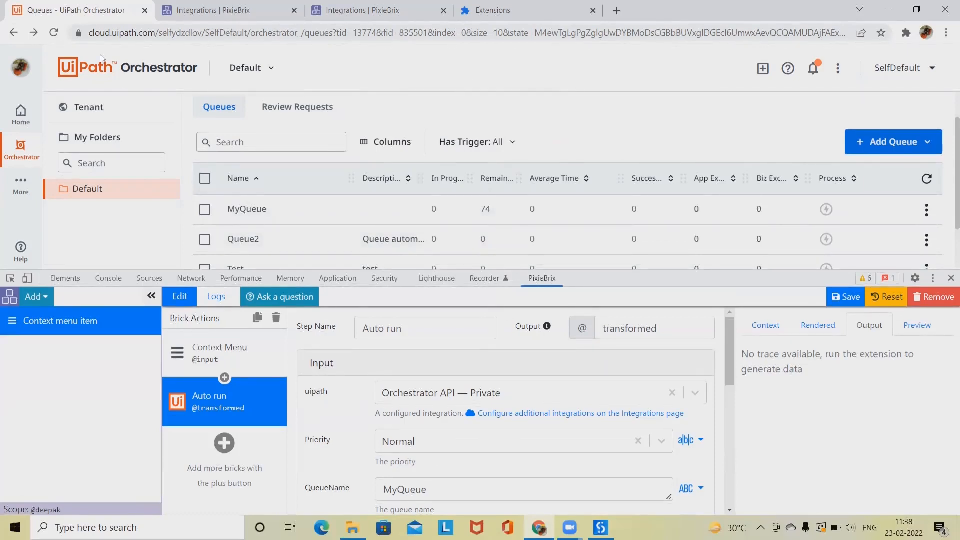
click(54, 33)
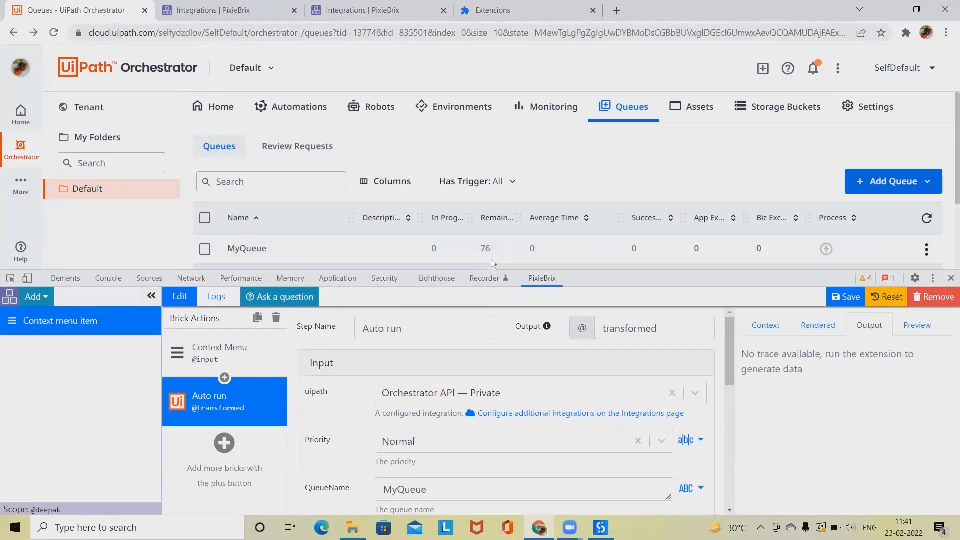
View the first MyQueue transaction's details, check its Height(in) and Height(ft) properties, and close the details
click(926, 249)
click(889, 118)
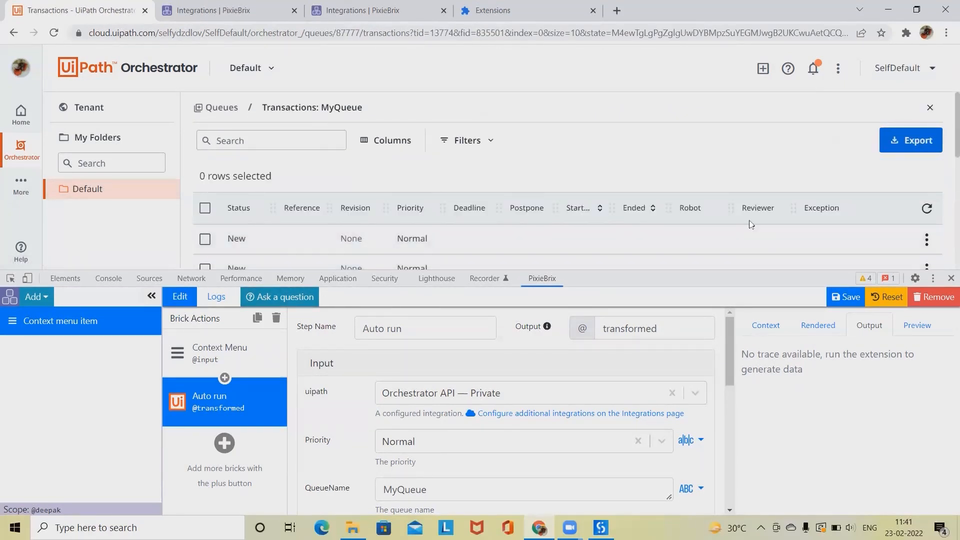
click(926, 240)
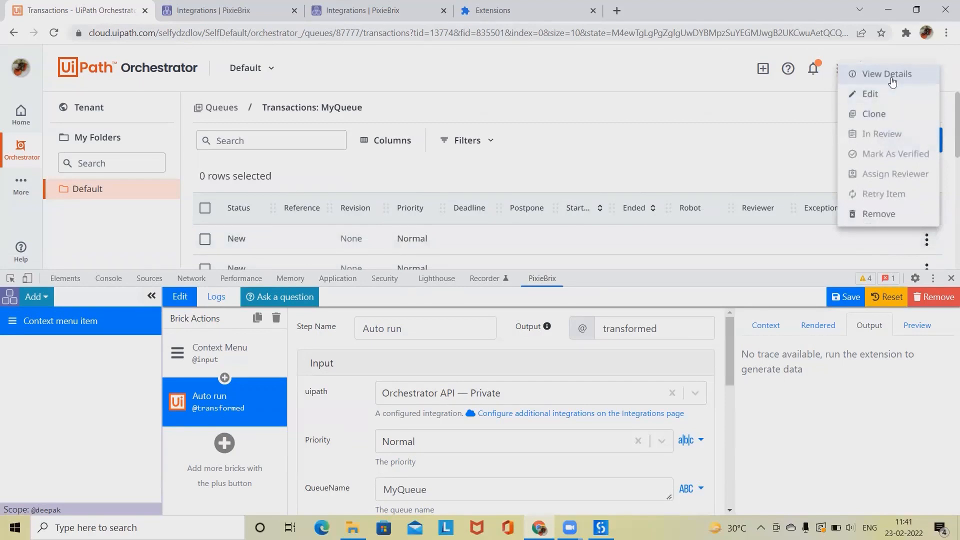
click(889, 76)
drag(246, 167, 296, 180)
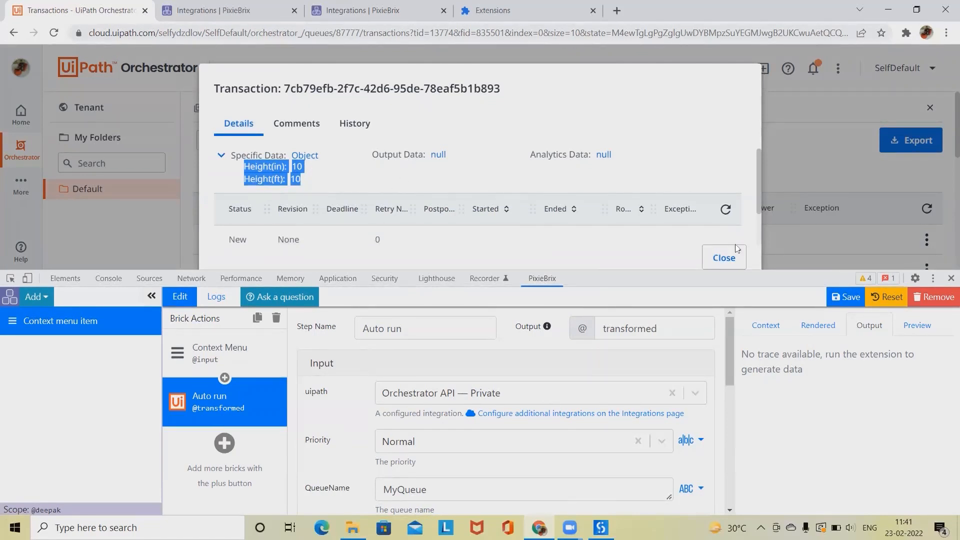
click(725, 258)
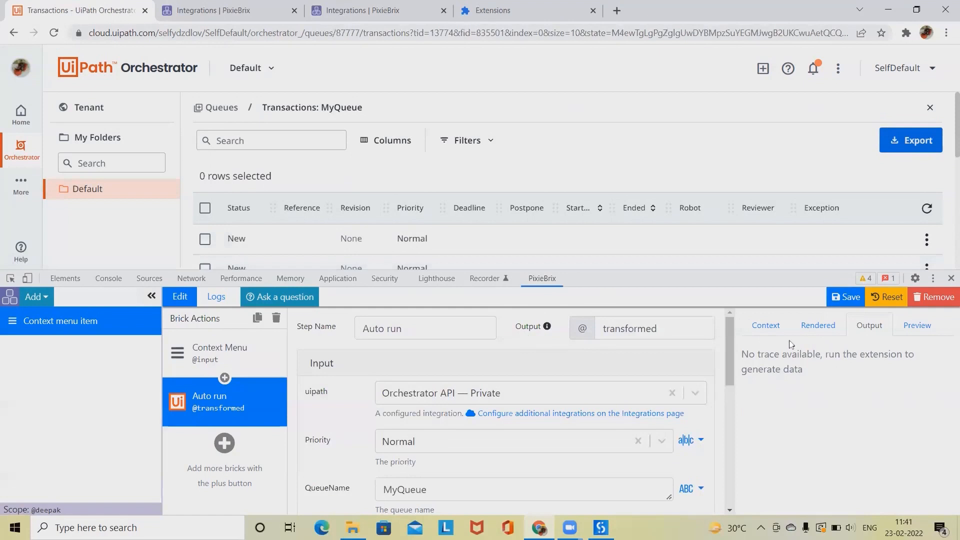
Examine the Auto run brick's rendered data and the Context Menu brick's preview, output, rendered and context data
click(813, 333)
click(244, 369)
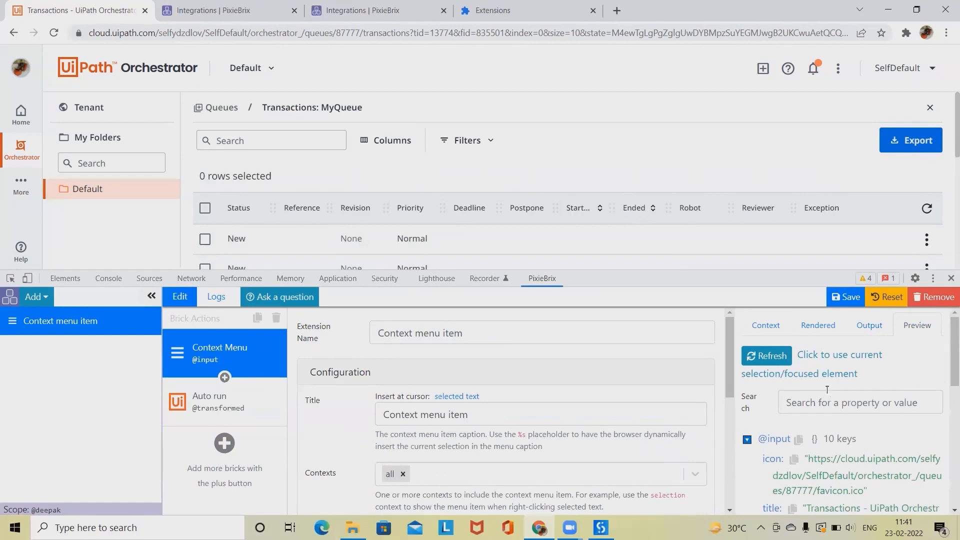
click(874, 331)
click(828, 325)
click(763, 330)
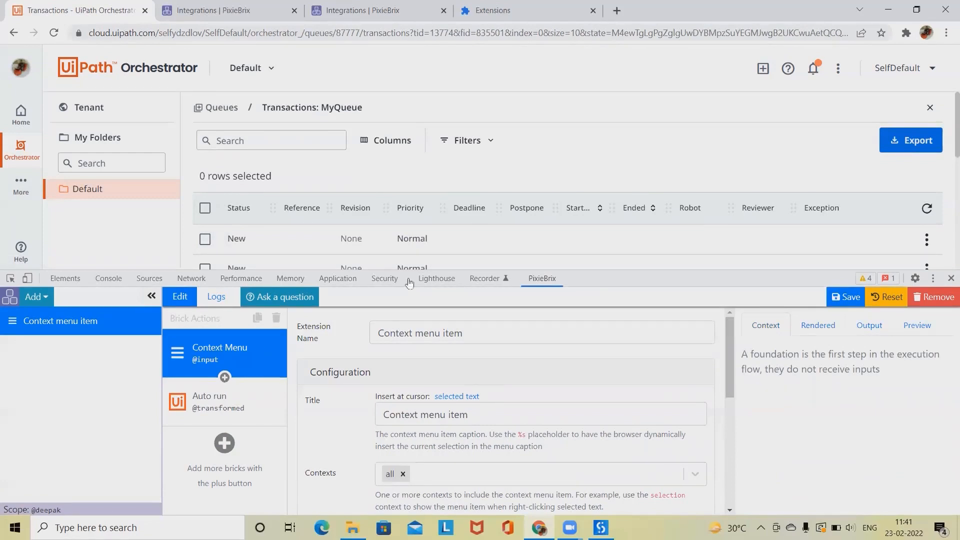
Run the Context menu item extension on the MyQueue transactions page and check the Auto run and Context Menu bricks for trace data
right_click(585, 105)
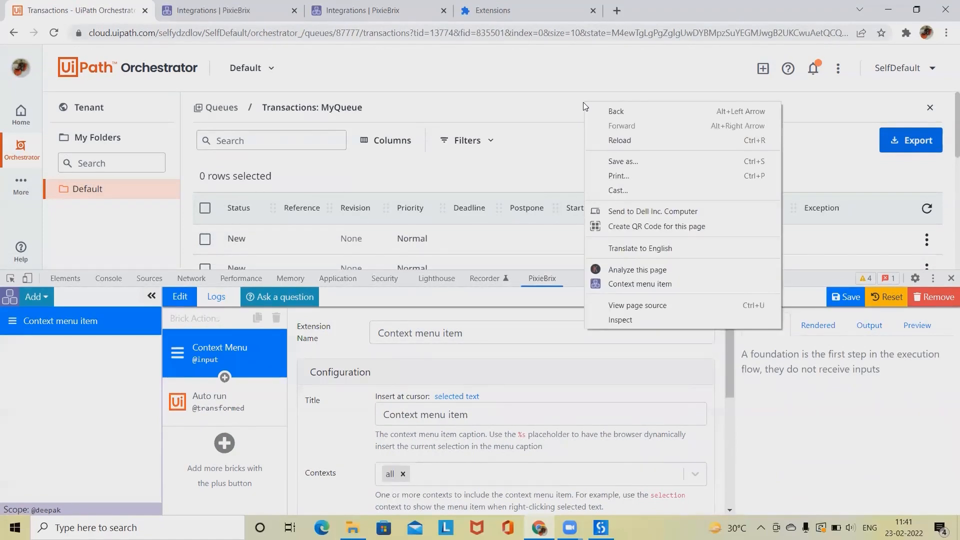
click(647, 284)
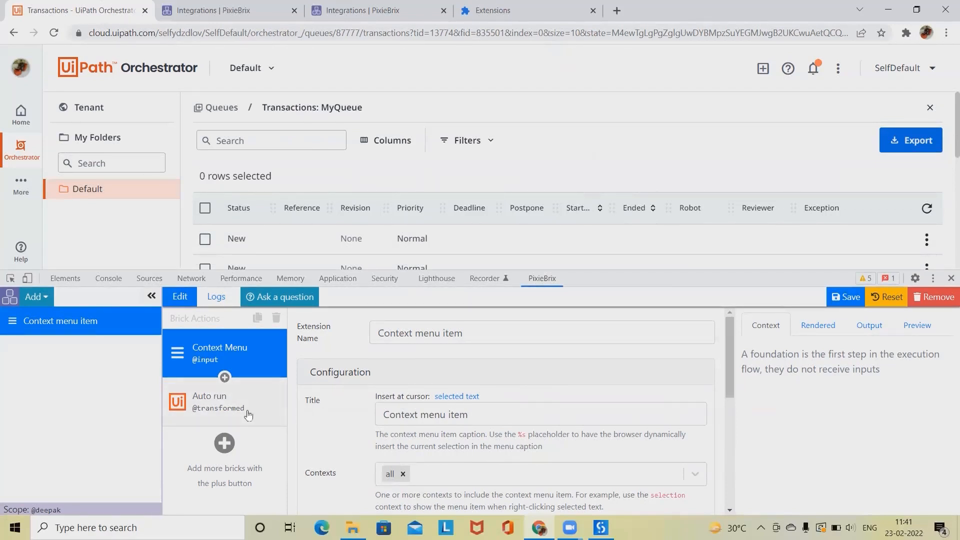
click(228, 407)
click(231, 357)
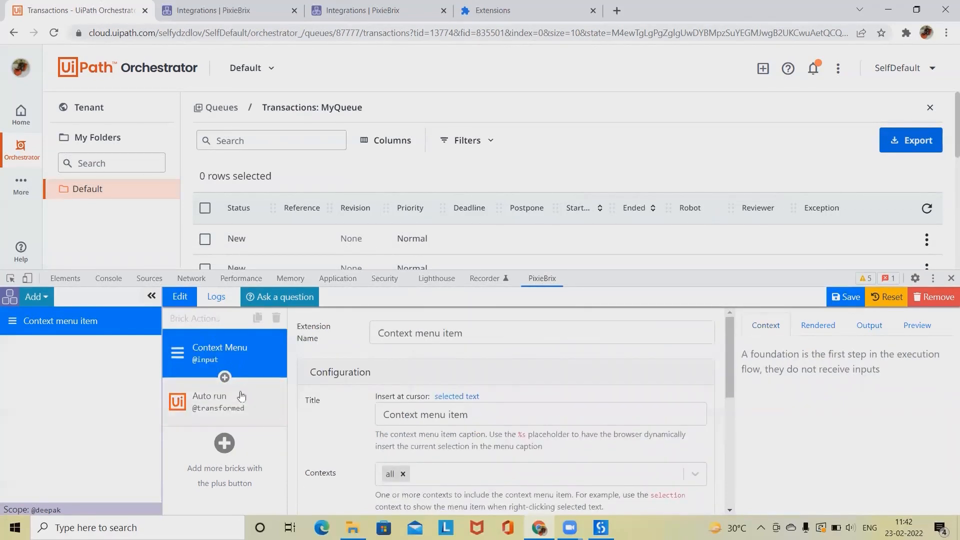